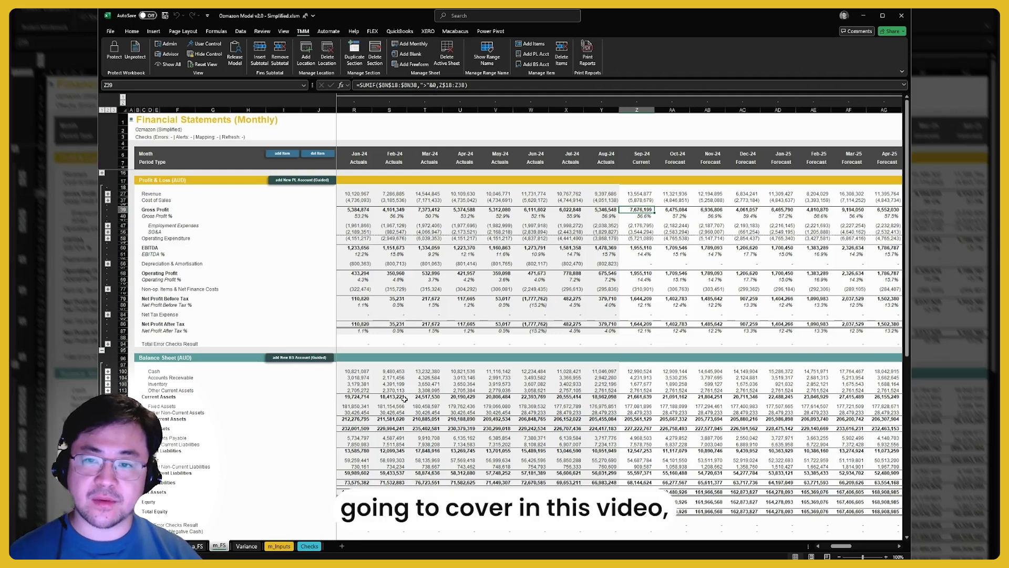
- Review the gross profit row of the monthly financial statements, and open the Variance sheet
click(490, 209)
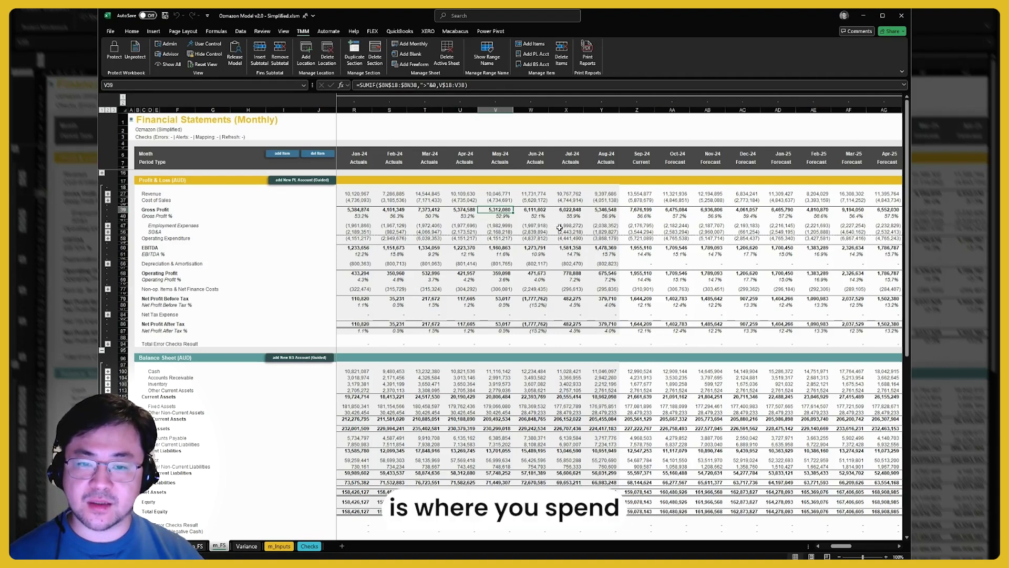
click(561, 175)
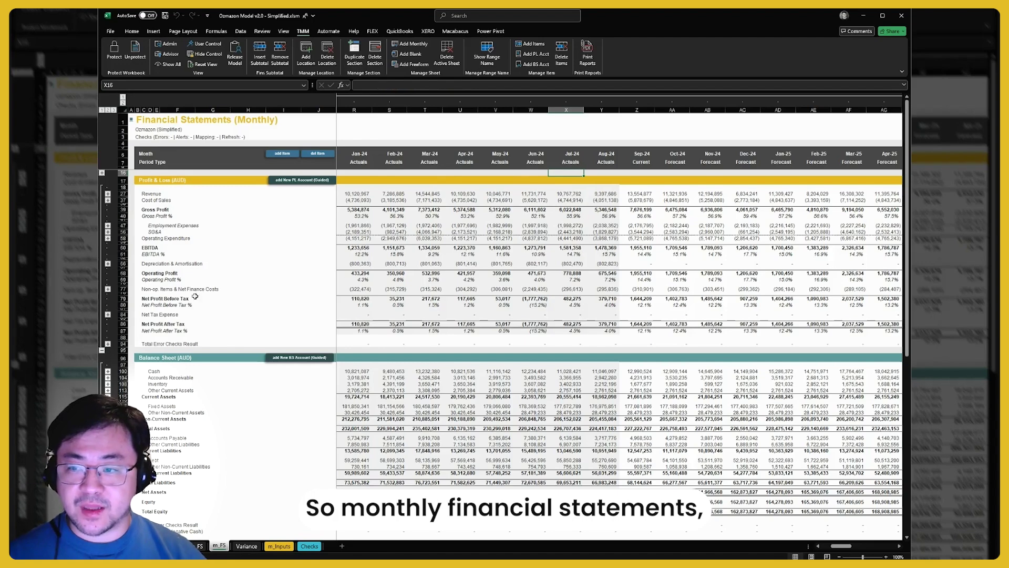
click(247, 546)
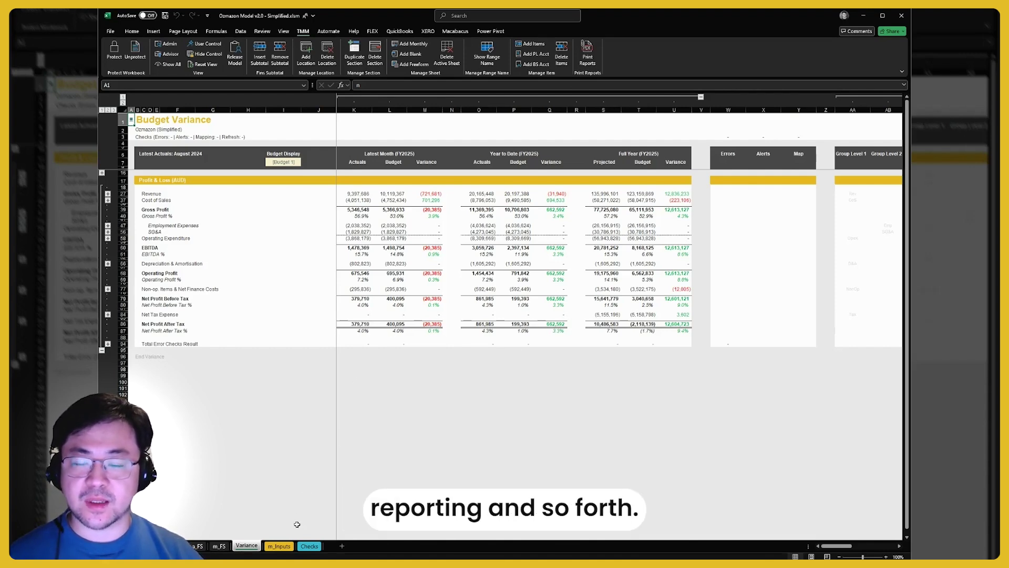
- On the m_Inputs sheet, collapse all sections to review the schedules and content libraries, then expand the sections again
click(279, 545)
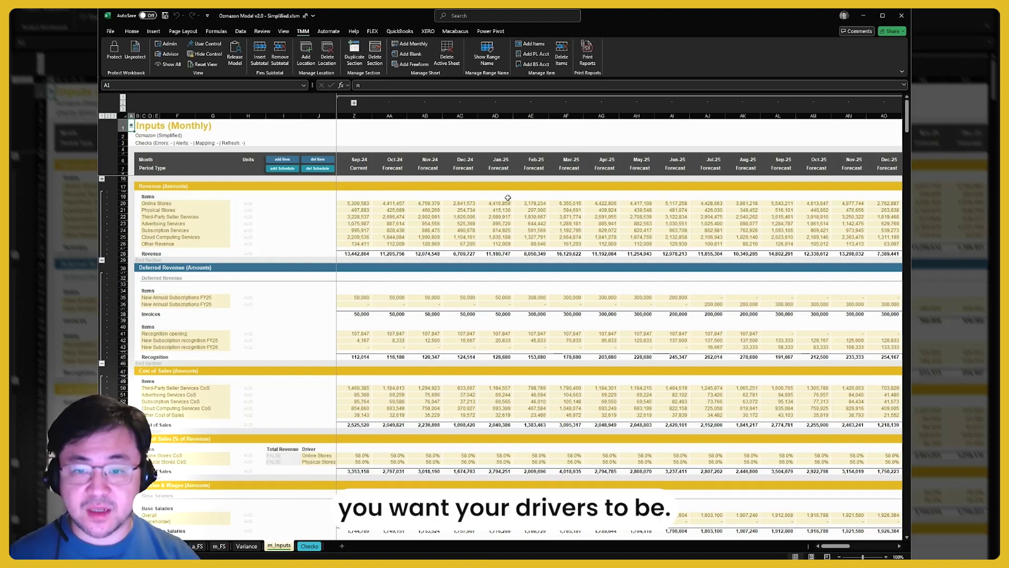
click(101, 115)
scroll(213, 247, down, 10)
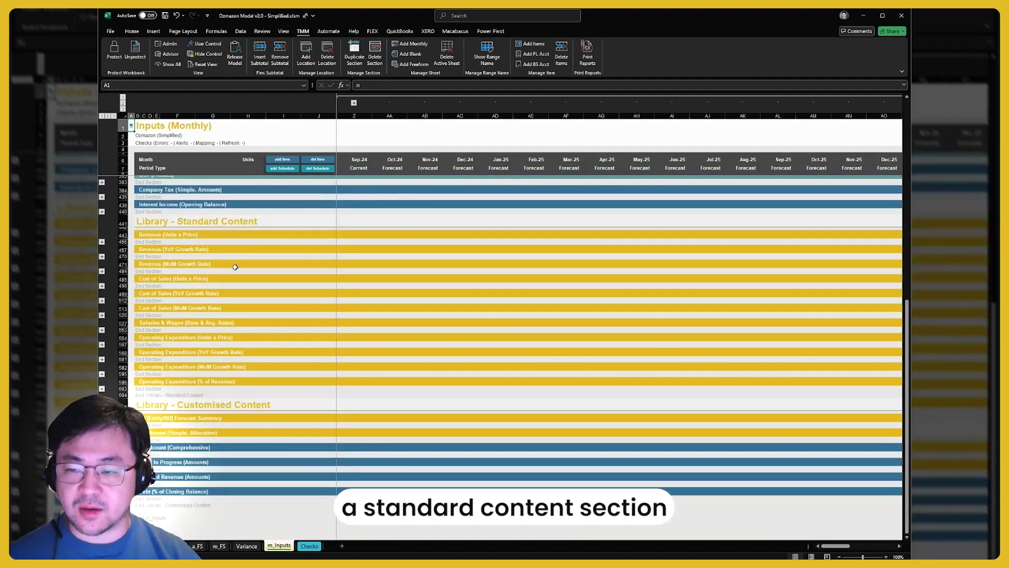
scroll(267, 426, up, 10)
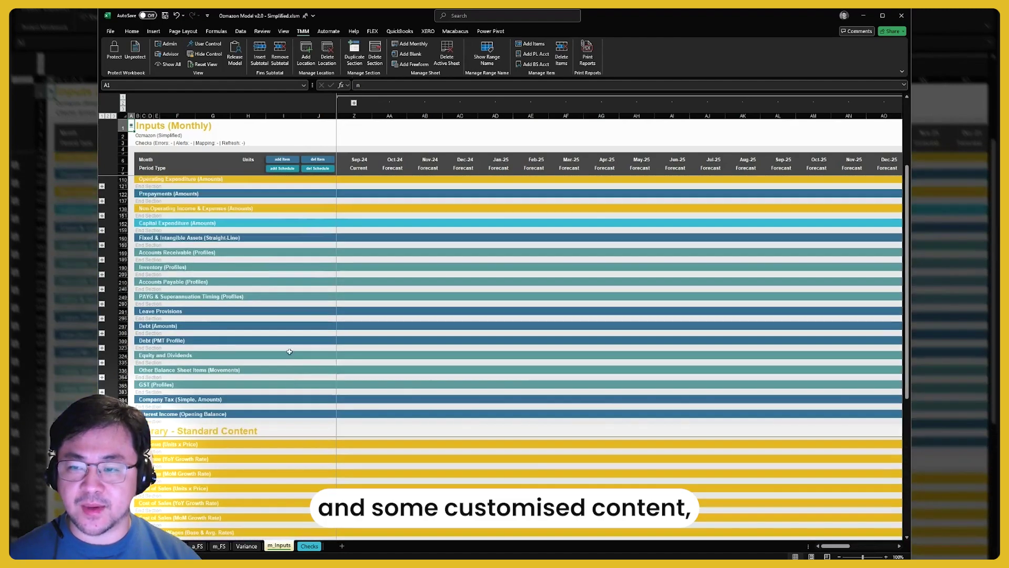
scroll(273, 294, up, 3)
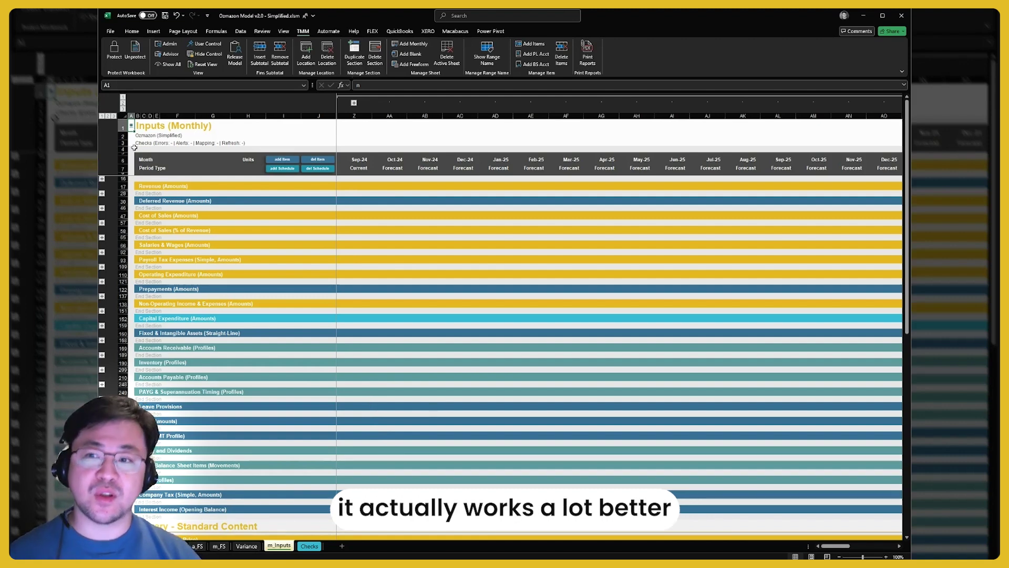
click(108, 117)
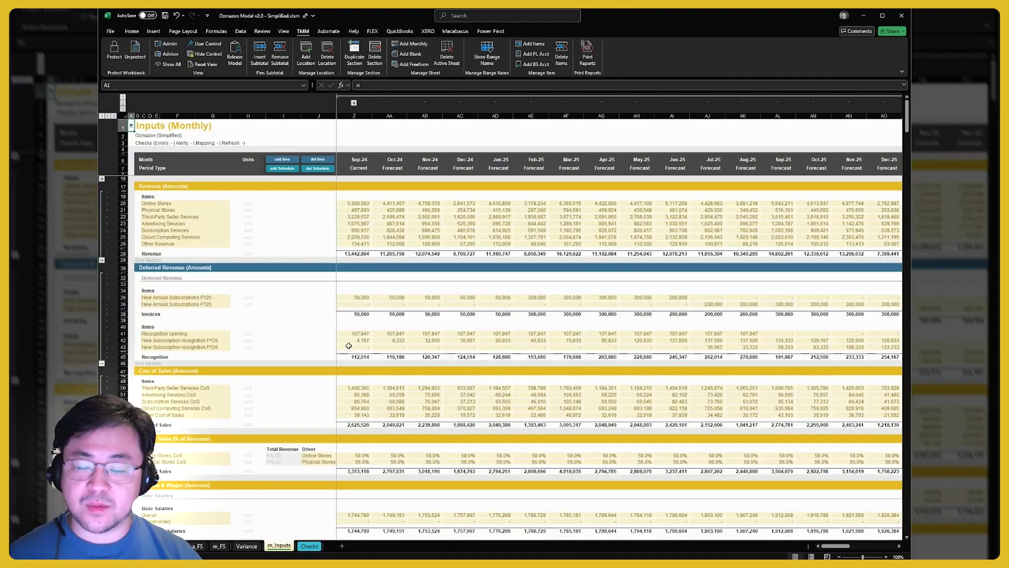
- On the Checks sheet, examine the Errors, Alerts and Unmapped checks and the list of sheets they cover
click(310, 546)
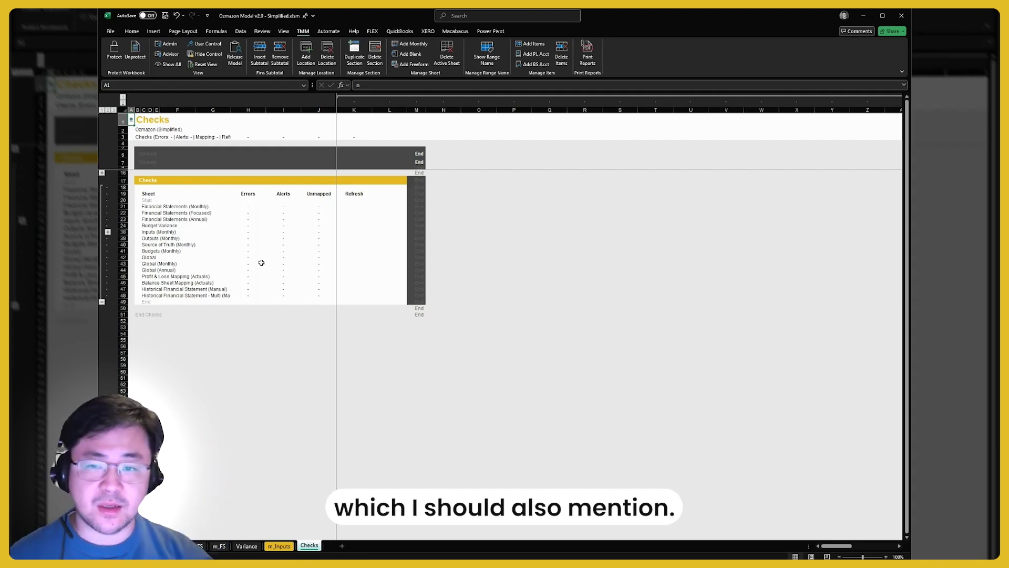
click(242, 206)
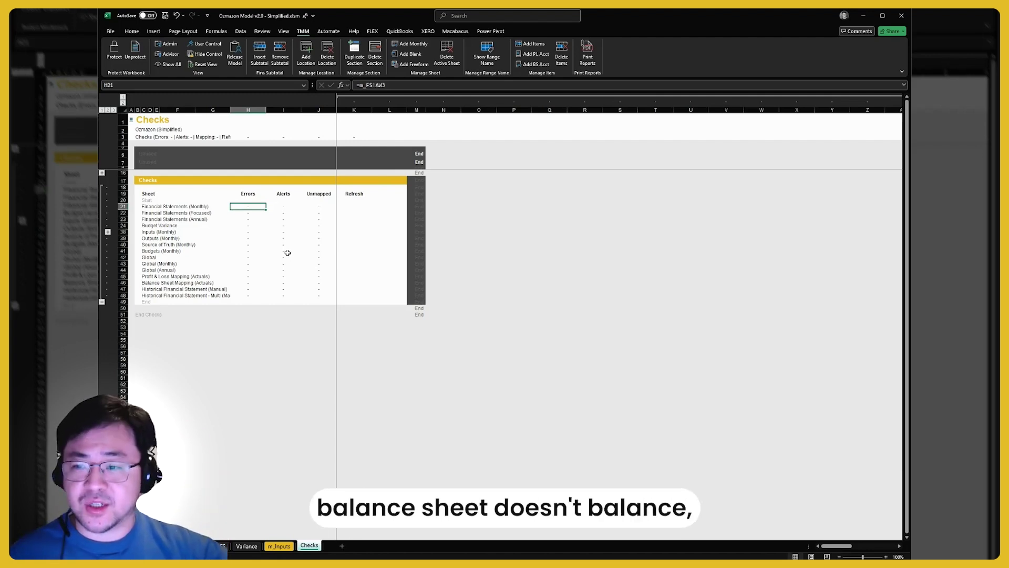
click(282, 206)
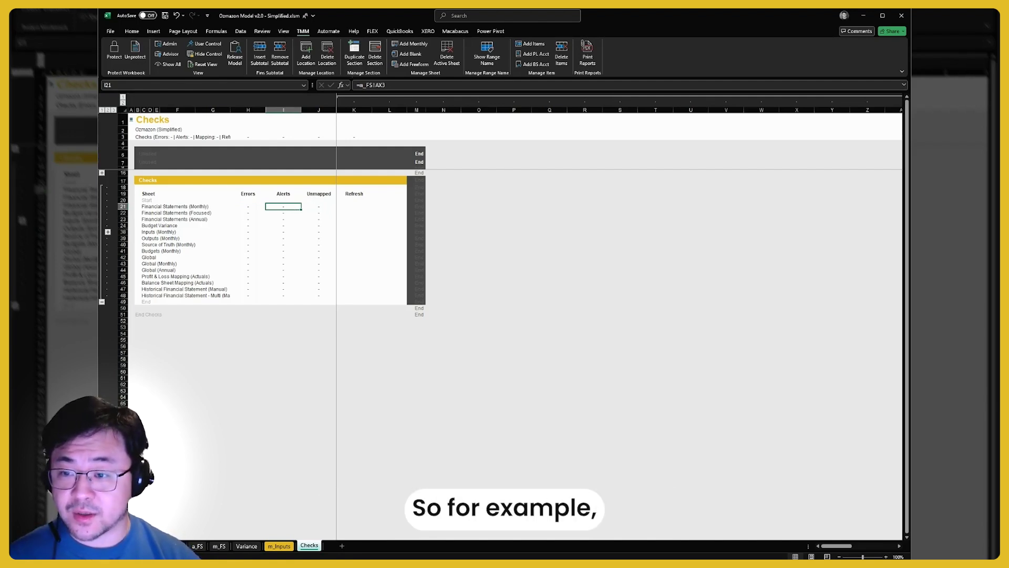
click(144, 206)
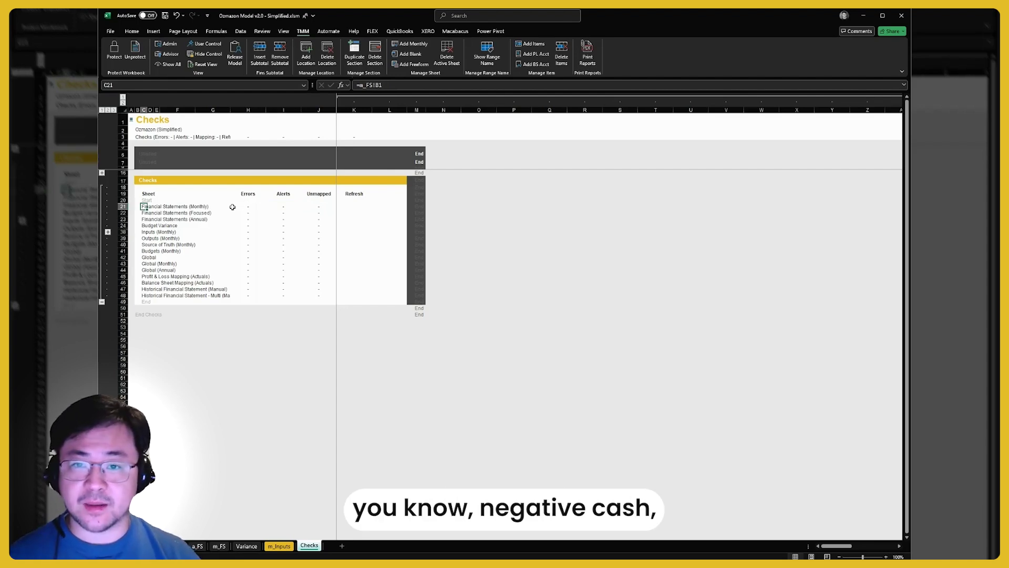
key(Down)
key(Down)
key(Down)
key(Down)
key(Down)
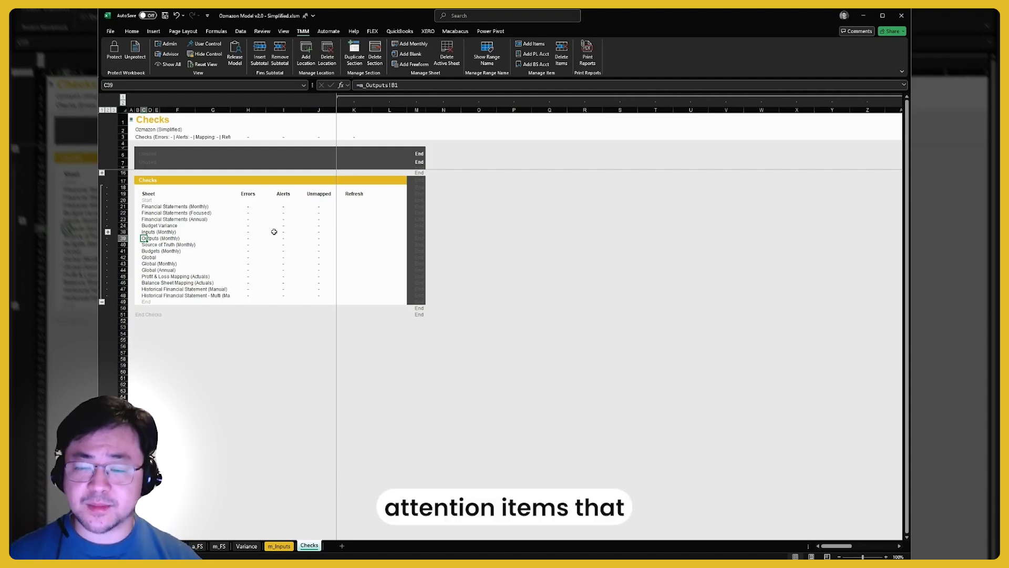
click(308, 206)
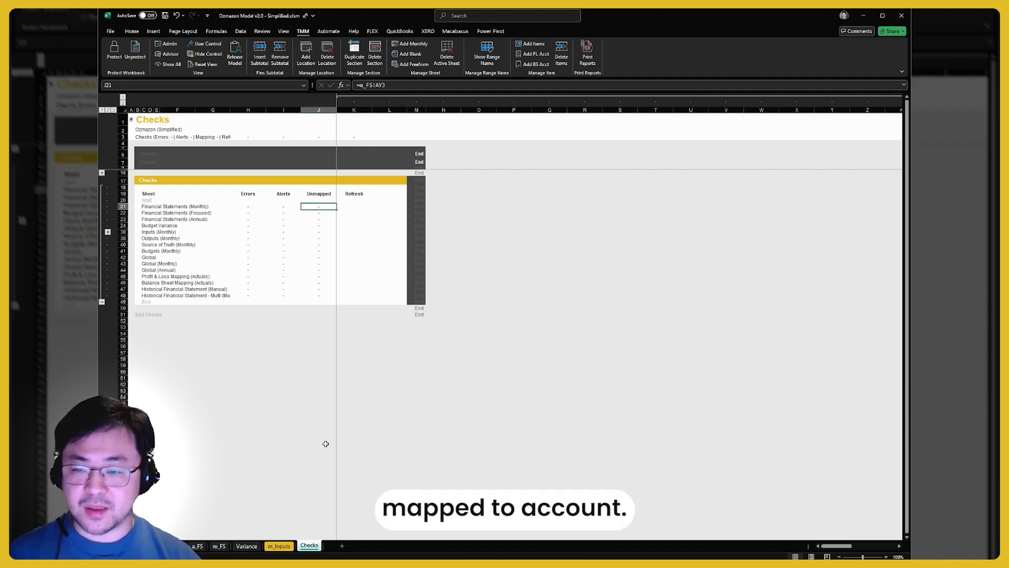
- On the m_FS sheet, go past the forecast months to the mapping columns and expand the rows to account detail
click(217, 547)
drag(569, 263, 790, 285)
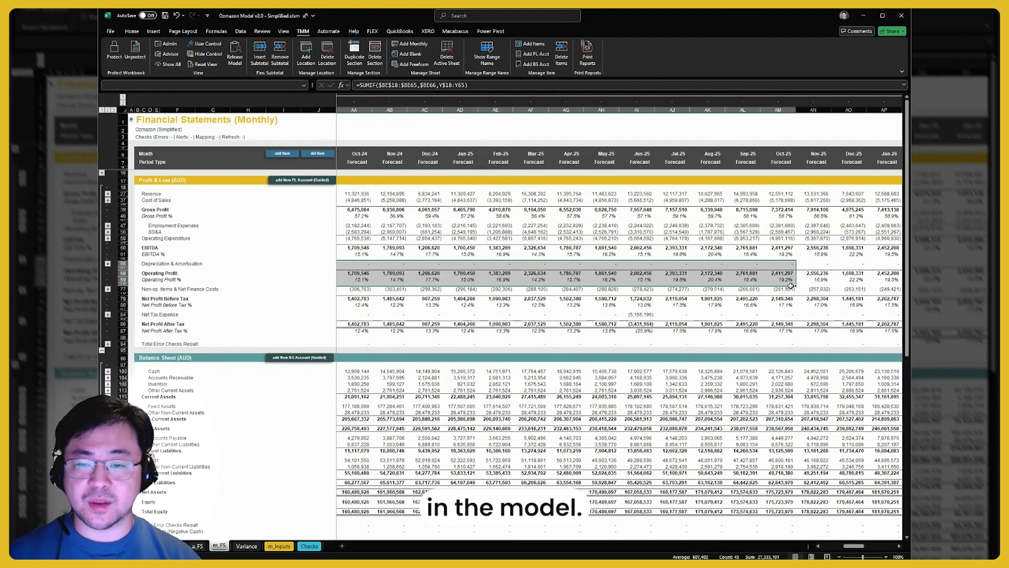
click(835, 152)
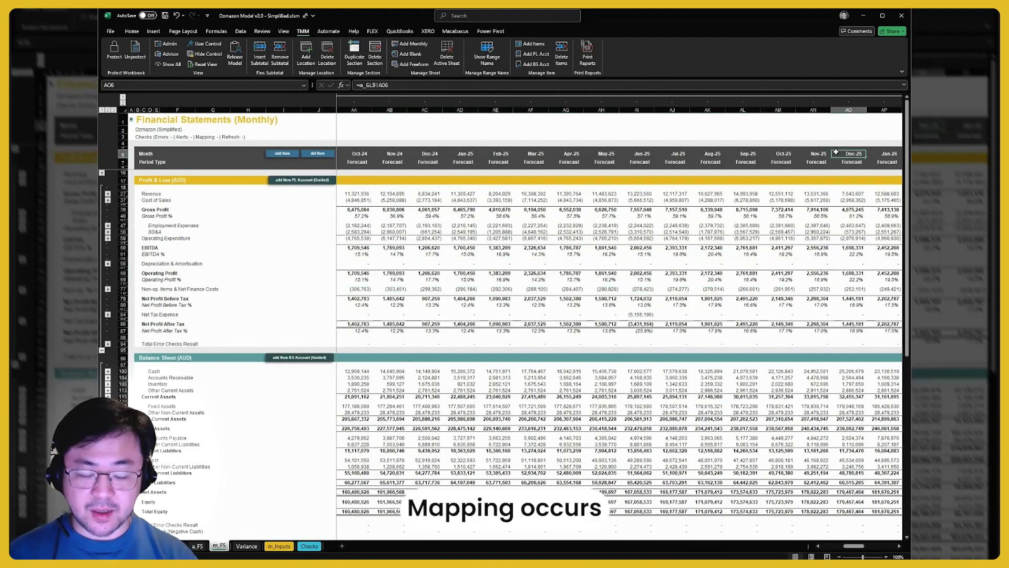
key(Right)
key(Right)
key(Right)
key(Right)
key(Right)
key(Right)
key(Right)
key(Right)
key(Right)
key(Right)
key(Right)
key(Right)
key(Right)
key(Right)
key(Right)
key(Right)
key(Right)
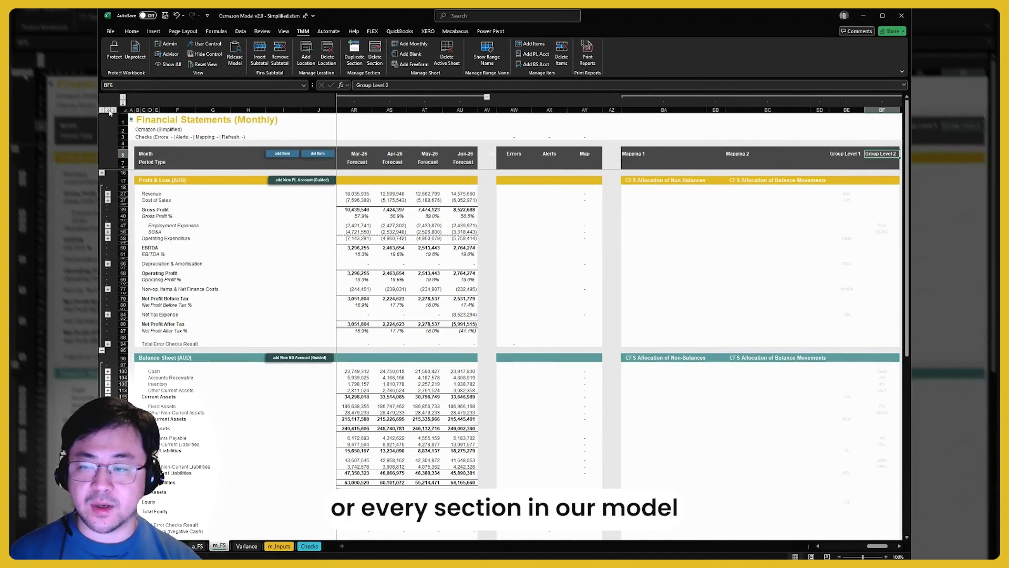
click(113, 111)
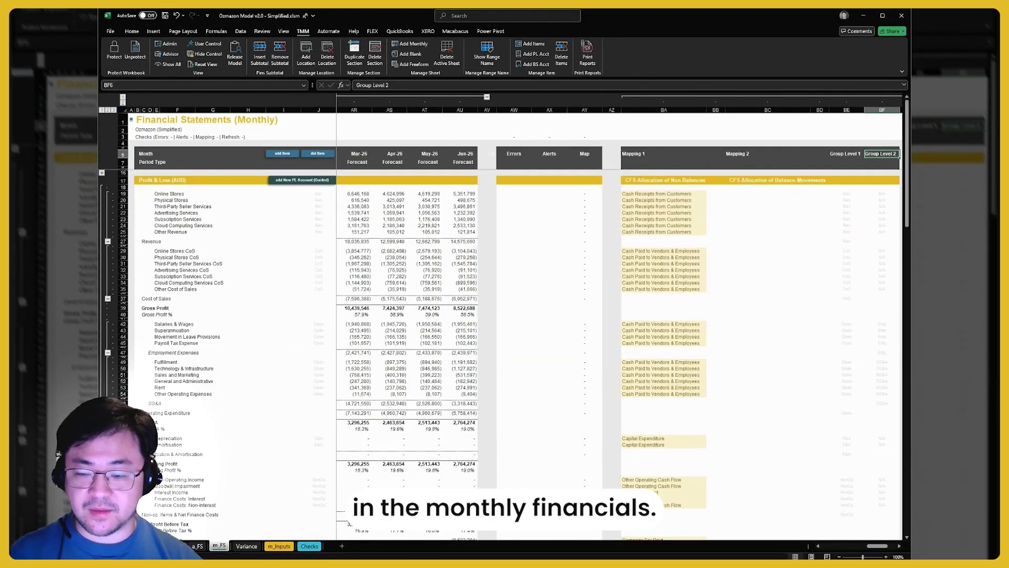
- On the m_Inputs sheet, examine the Fins. Allocation mapping of the Third-Party Seller Services revenue item
click(277, 546)
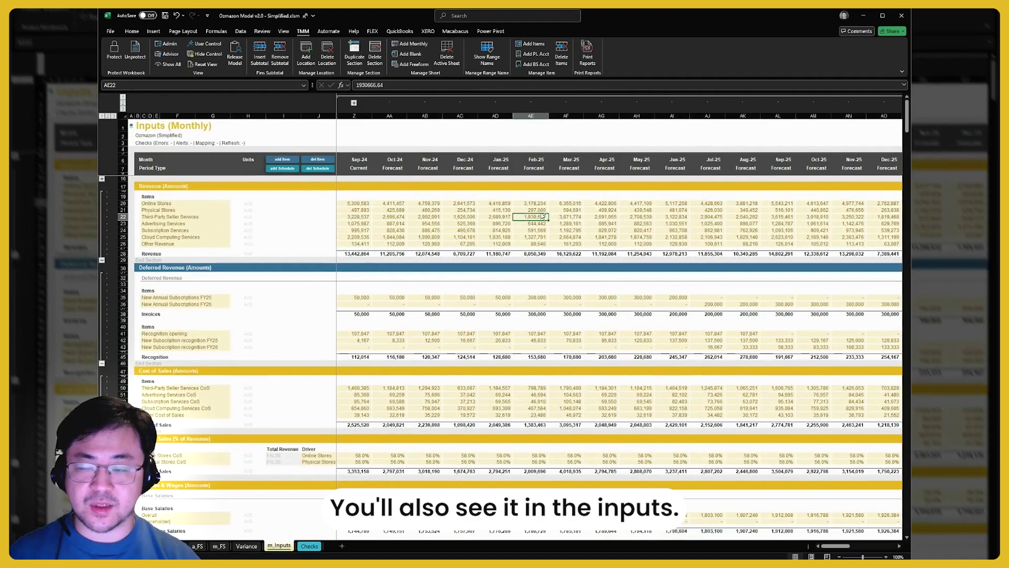
key(Right)
key(Right)
key(Right)
key(Right)
key(Right)
key(Right)
key(Right)
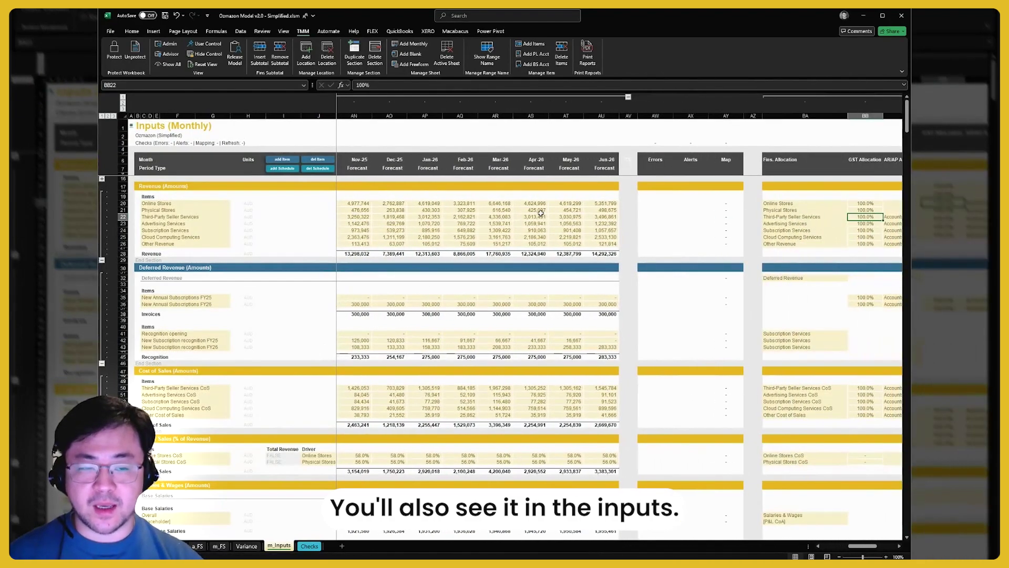
scroll(644, 264, right, 3)
click(689, 217)
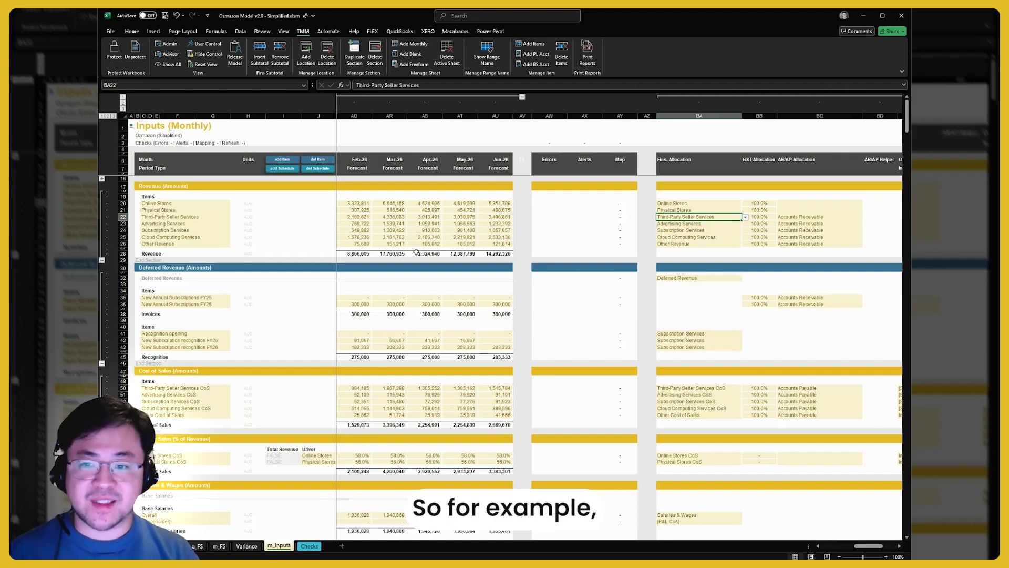
- Return to the first forecast months and review the deferred revenue items and the monthly revenue amounts
drag(278, 291, 332, 321)
scroll(369, 317, left, 6)
click(358, 297)
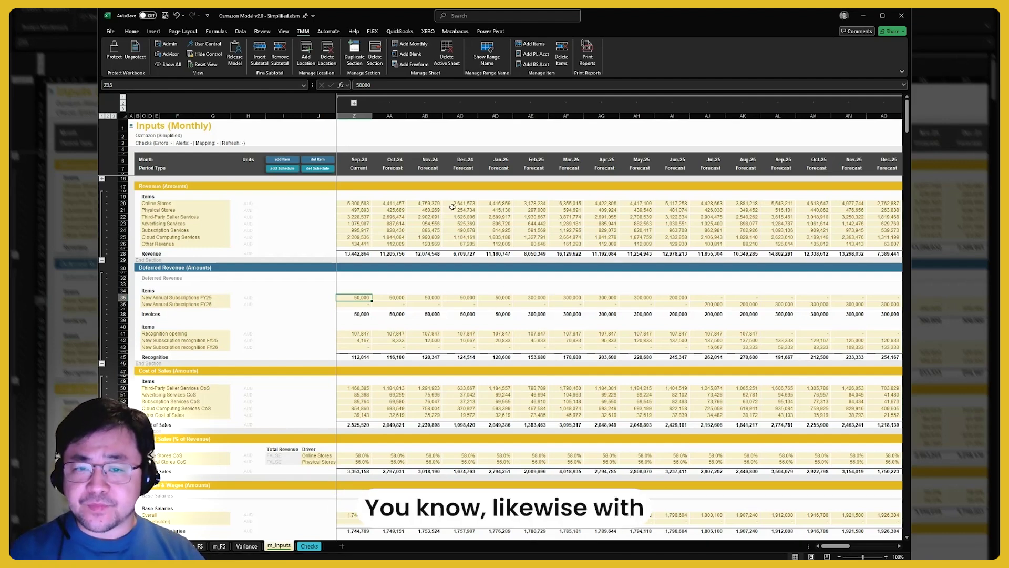
click(433, 210)
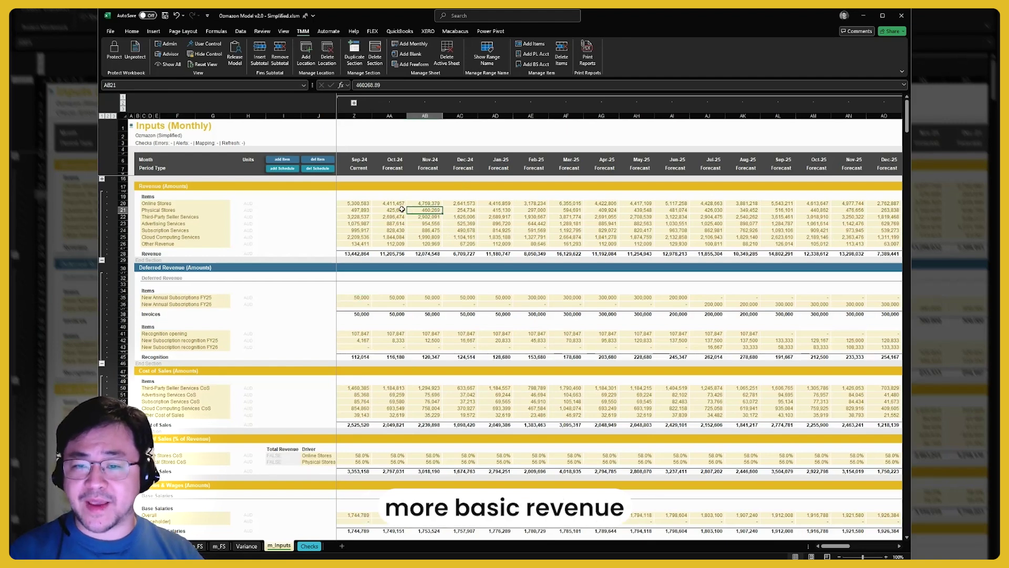
drag(351, 205, 560, 245)
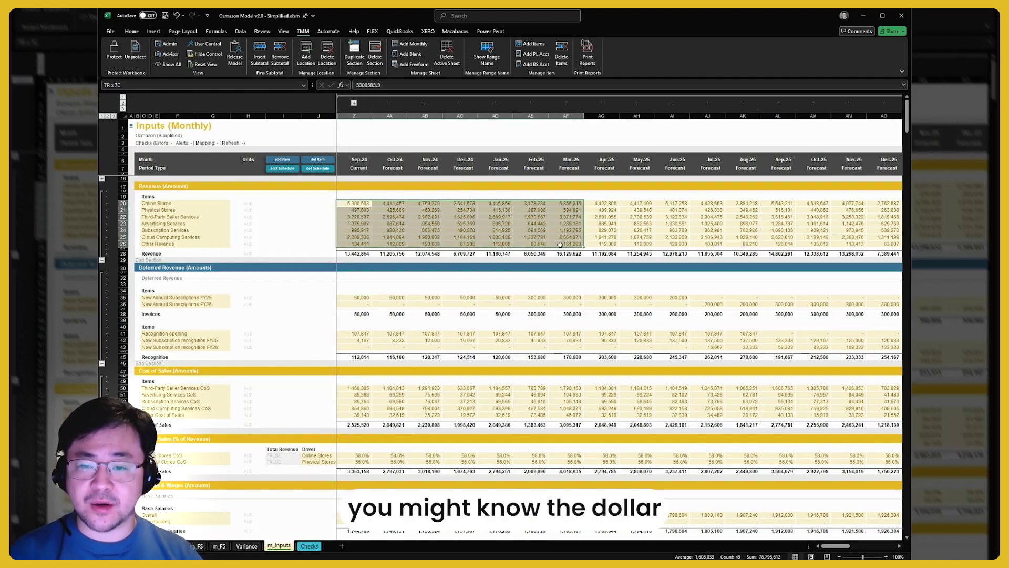
click(566, 209)
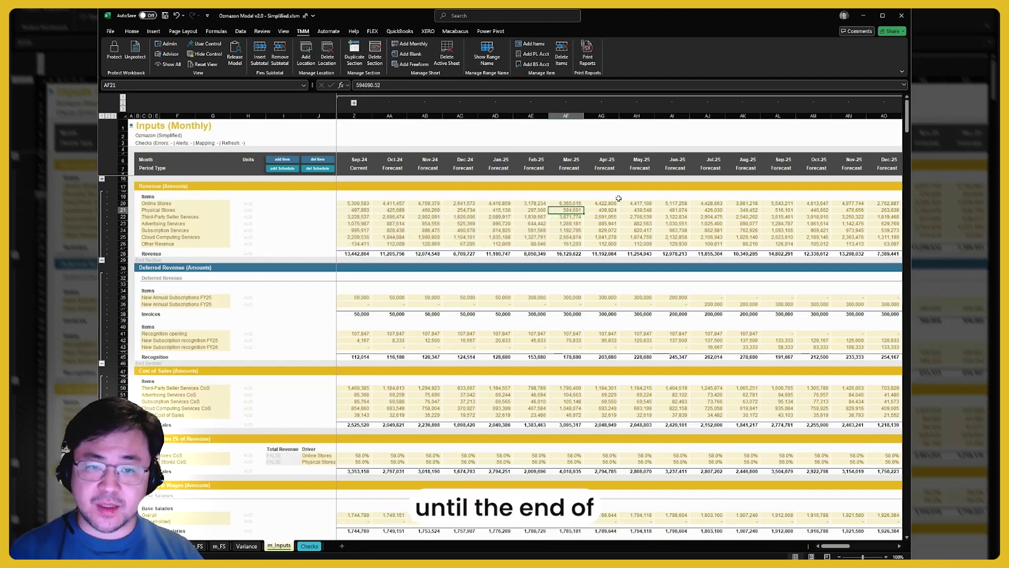
drag(660, 200, 391, 243)
click(495, 209)
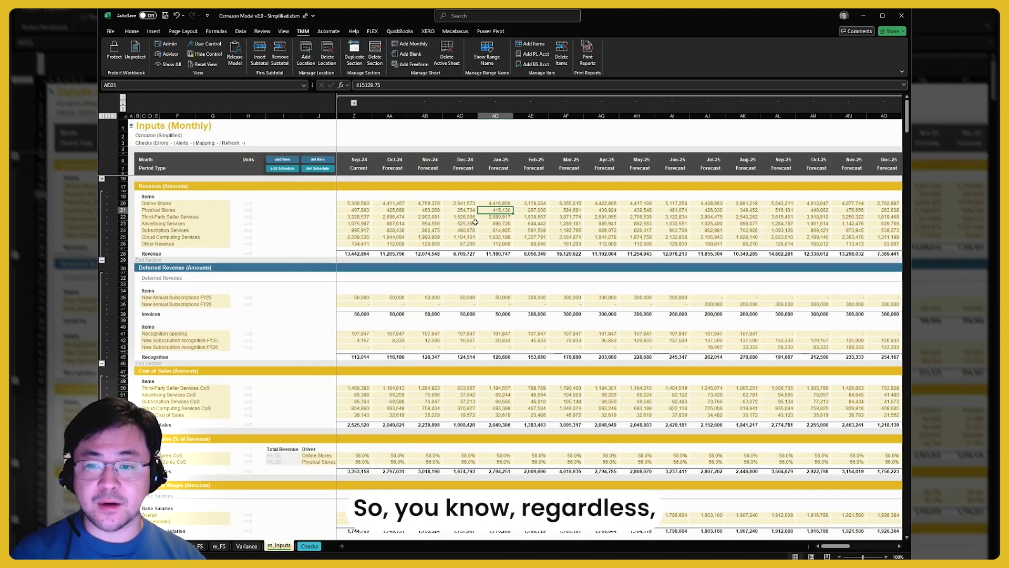
- Follow the Physical Stores row across to the mapping columns and examine the Fins. Allocation of the revenue items
key(Right)
key(Right)
key(Right)
key(Right)
key(Right)
key(Right)
key(Right)
key(Right)
key(Right)
key(Right)
key(Right)
key(Right)
key(Right)
key(Right)
key(Right)
key(Right)
key(Right)
key(Right)
key(Right)
key(Right)
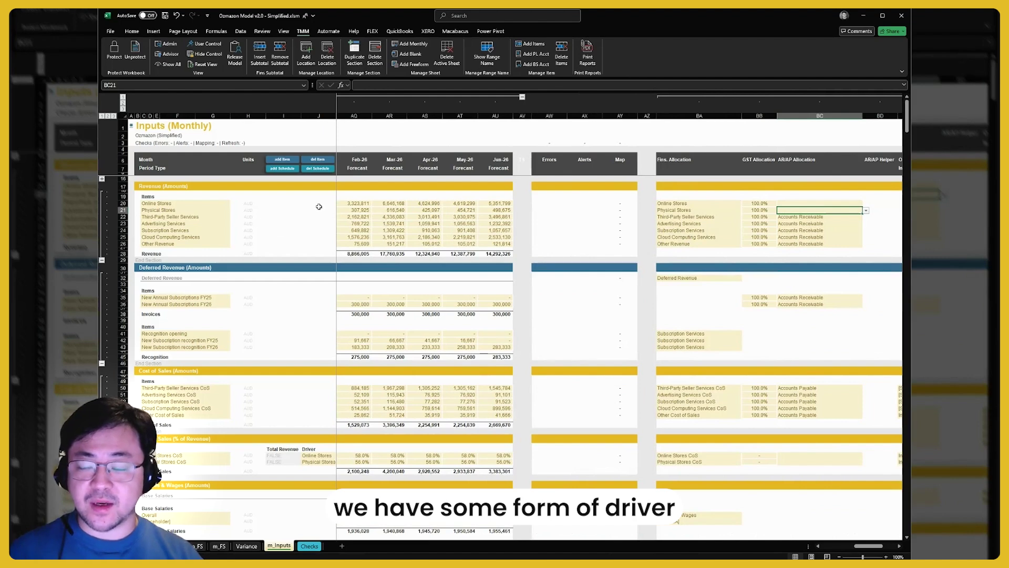
drag(703, 203, 694, 251)
click(702, 225)
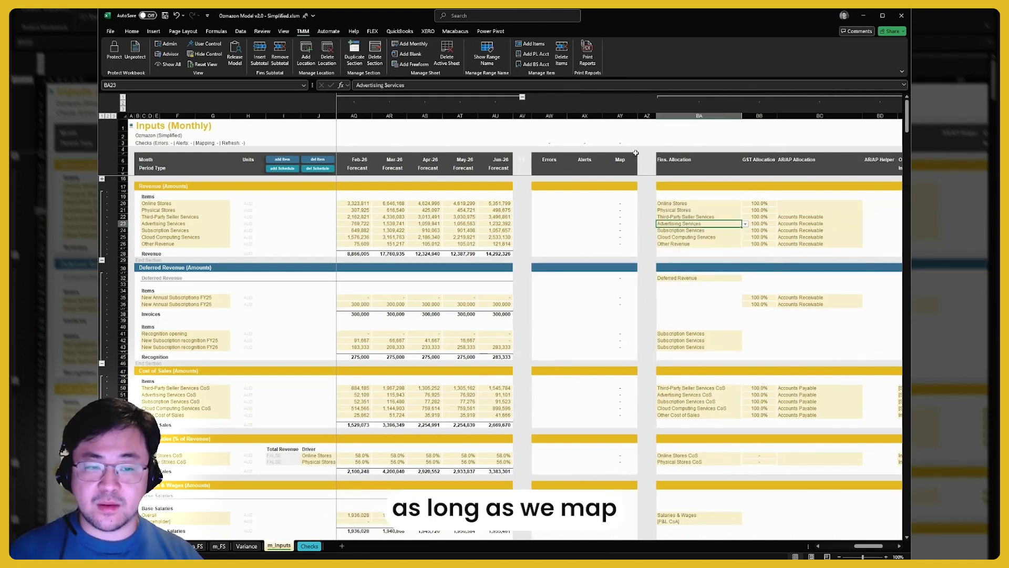
click(694, 209)
- Examine the GST Allocation and AR/AP Allocation mappings of the revenue items
click(761, 210)
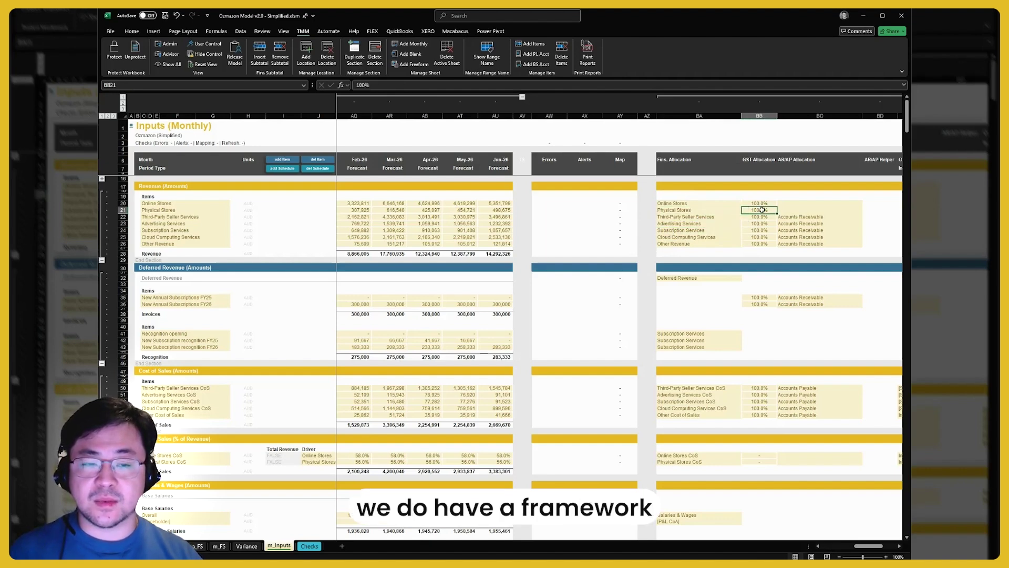
click(764, 116)
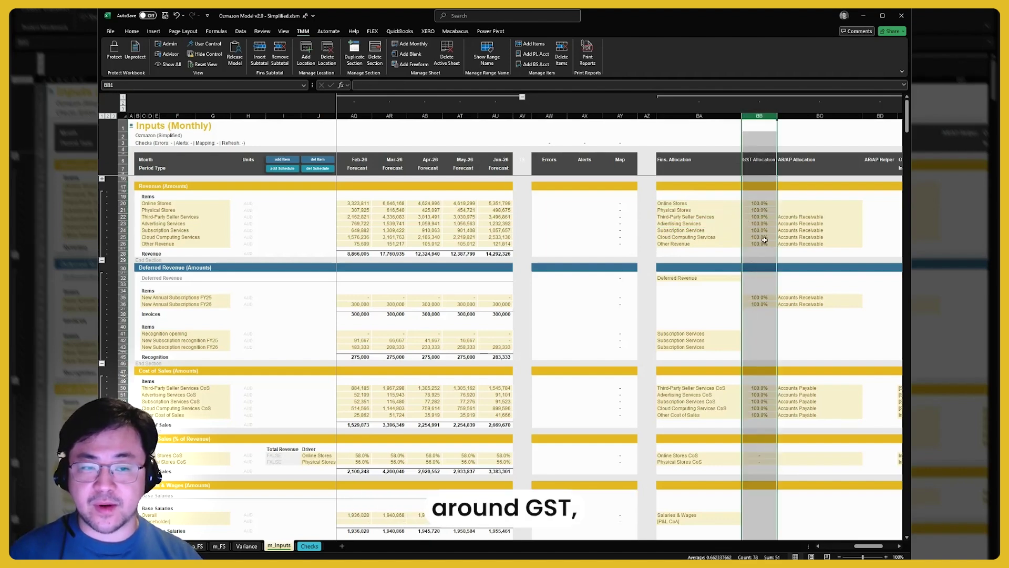
click(759, 217)
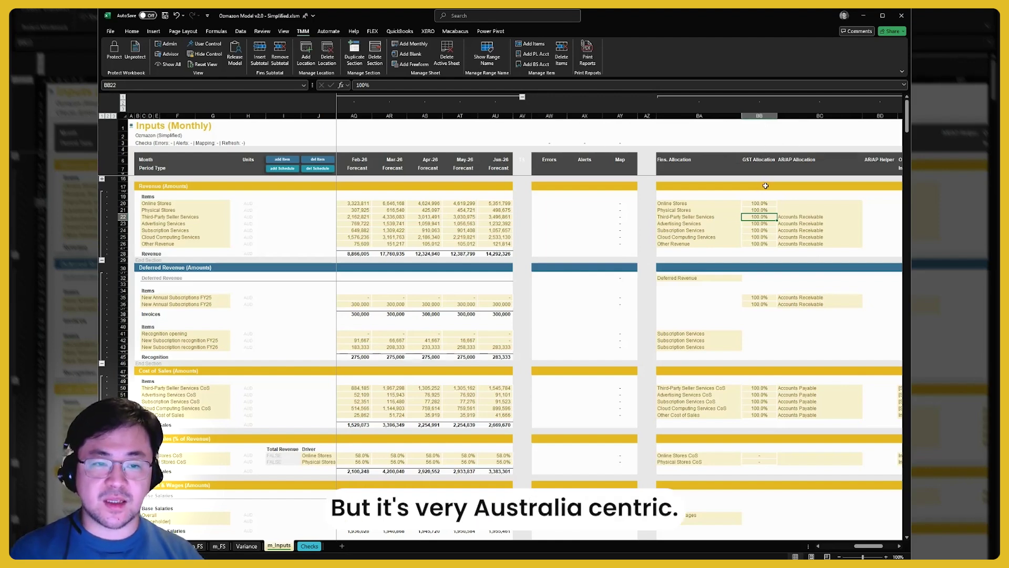
click(801, 210)
drag(783, 253, 798, 211)
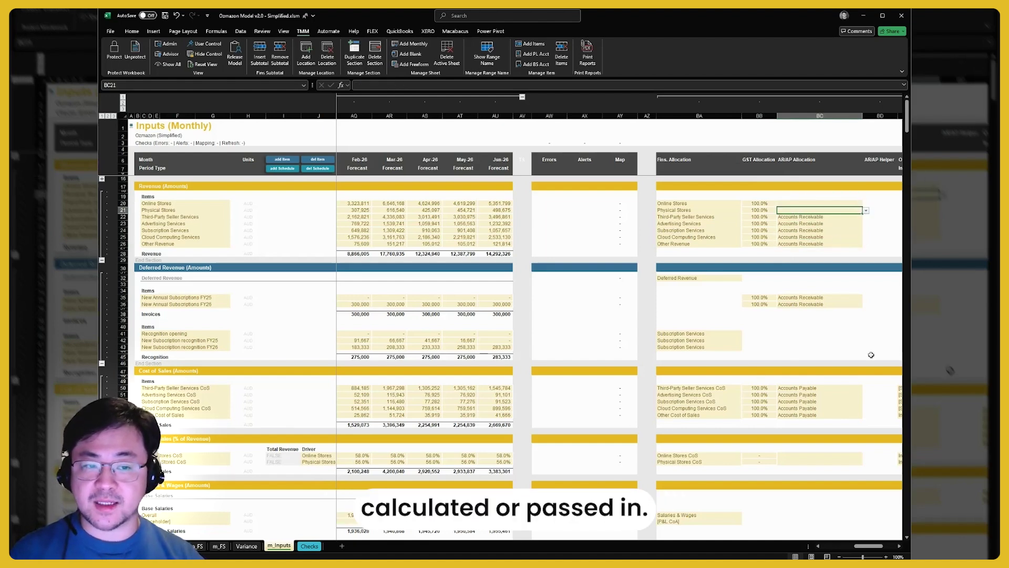
- Highlight the Fins. Allocation, GST Allocation and AR/AP Allocation columns one by one, then all three together
click(699, 116)
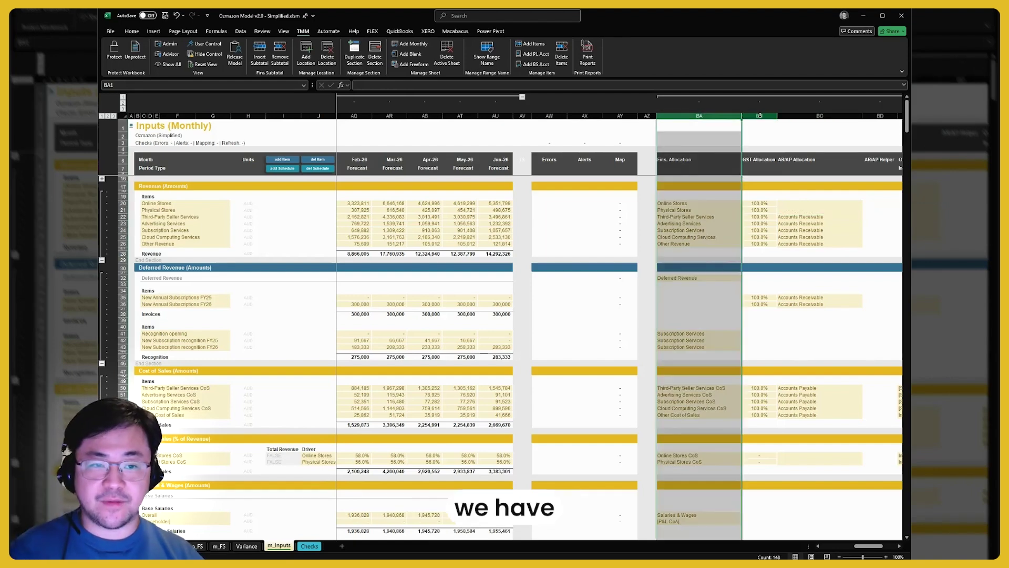
click(760, 116)
click(804, 116)
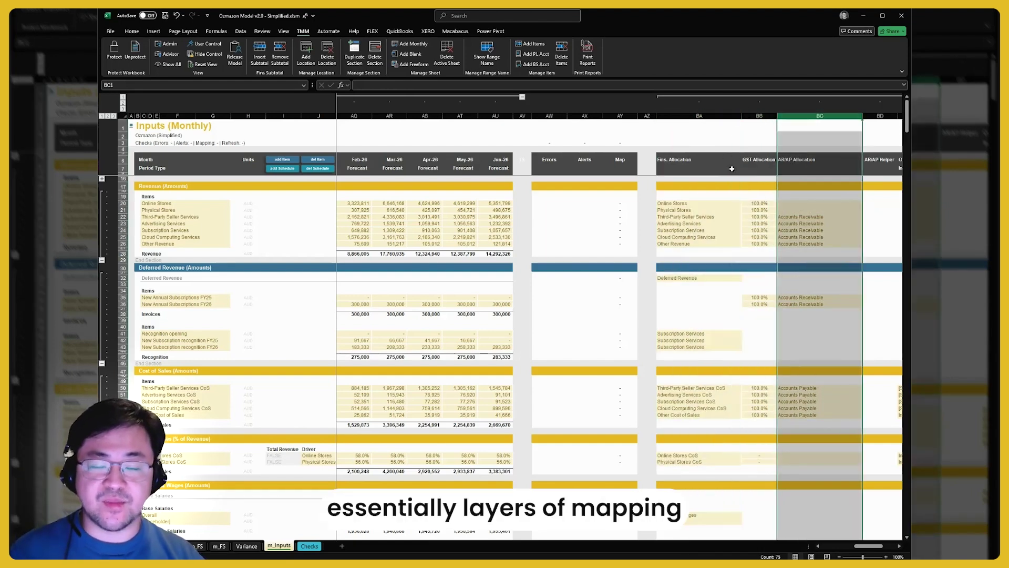
drag(699, 115, 817, 116)
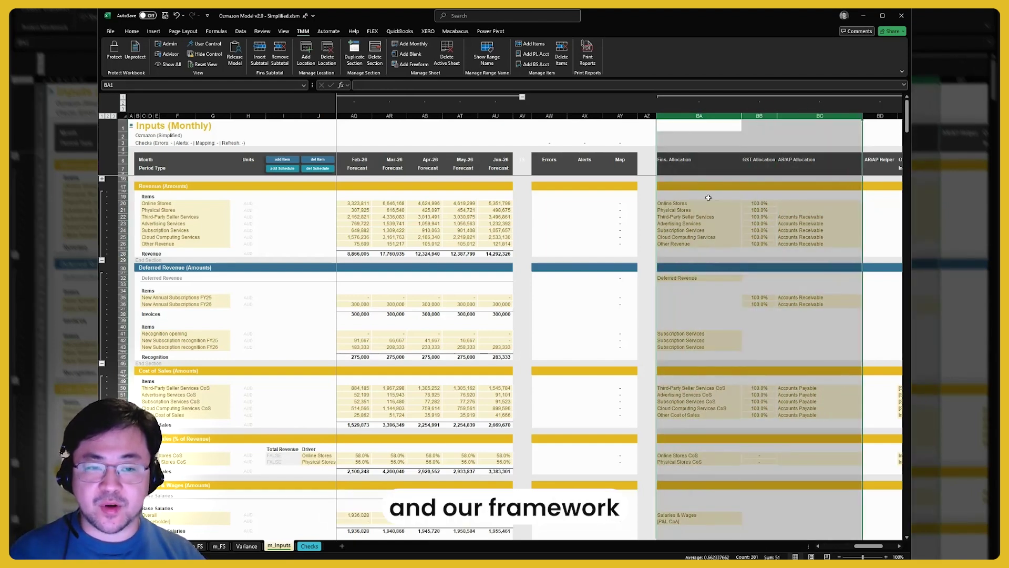
click(762, 143)
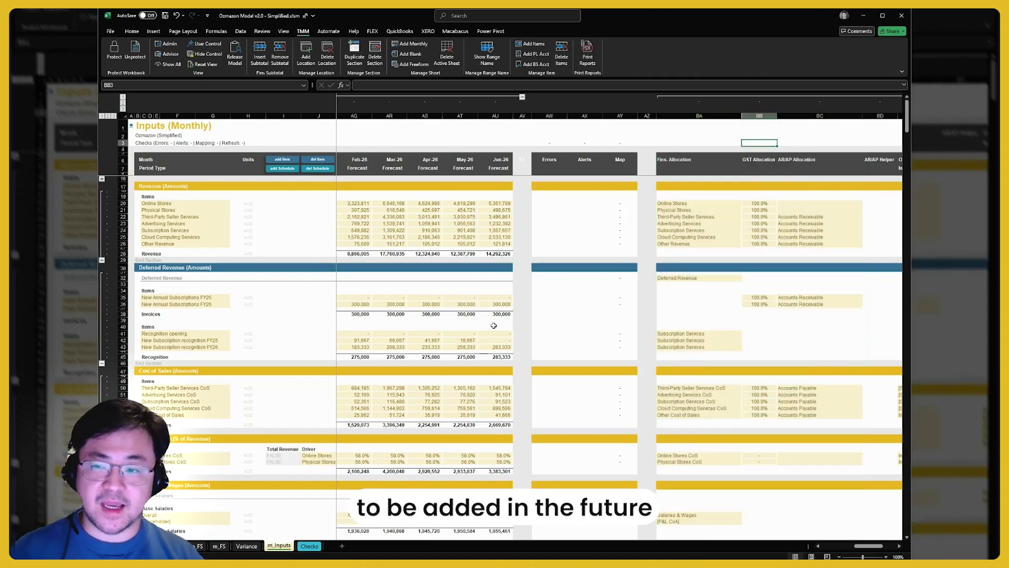
drag(310, 310, 404, 353)
click(283, 290)
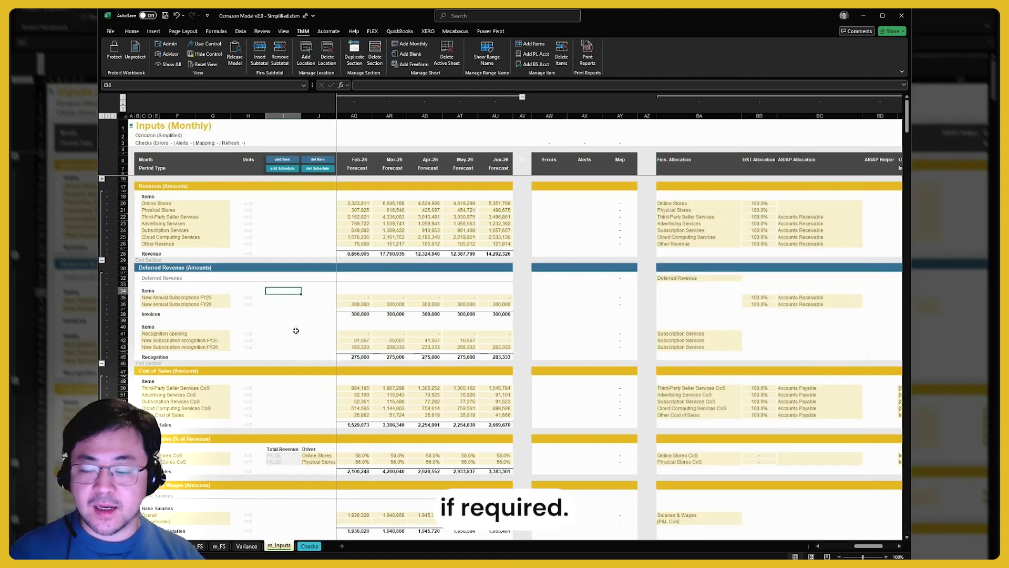
- Switch to the m_FS sheet and highlight the Profit & Loss account names from Online Stores down to Superannuation
key(ctrl+Page_Up)
key(ctrl+Page_Up)
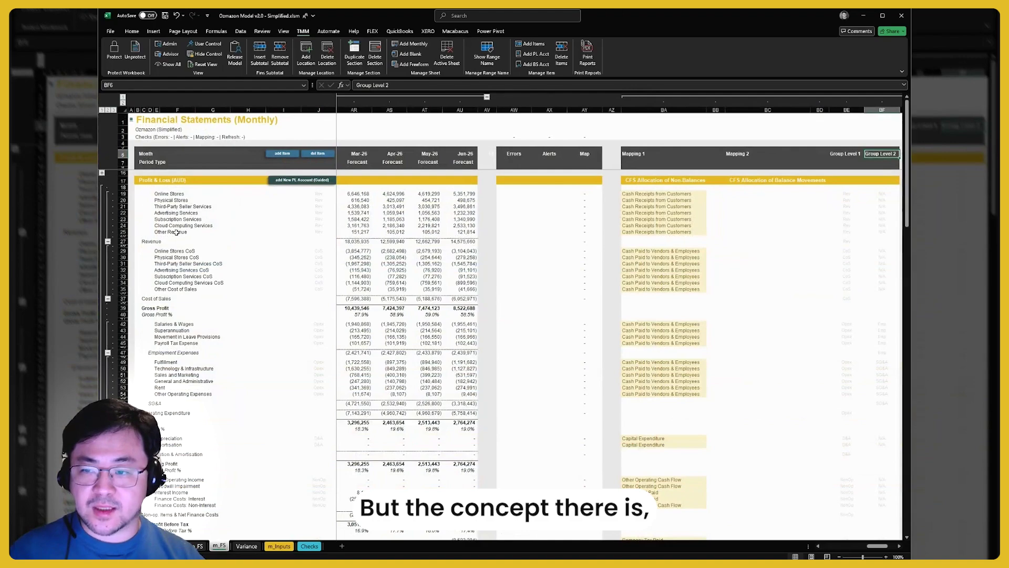
drag(156, 193, 158, 328)
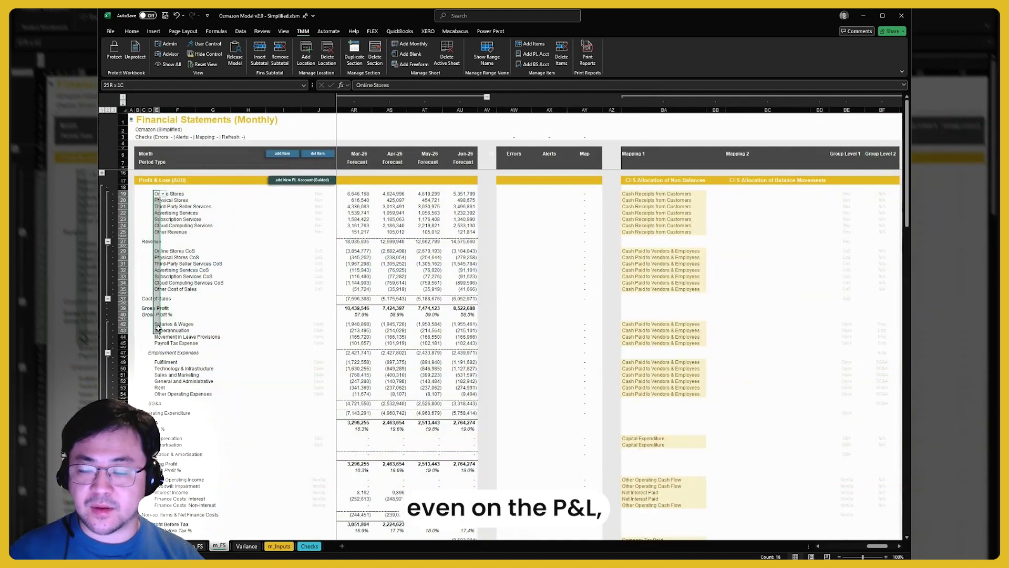
click(213, 207)
- Examine the Mapping 1 allocations of the Profit & Loss accounts and the Mapping 2 allocations of the balance sheet accounts
scroll(242, 383, down, 18)
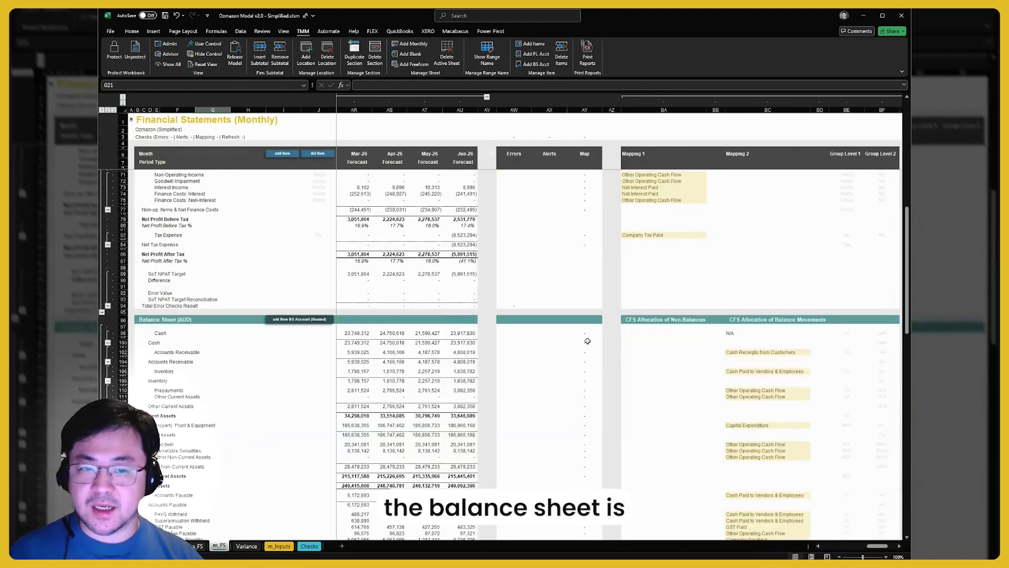
scroll(587, 341, up, 16)
drag(663, 208, 663, 408)
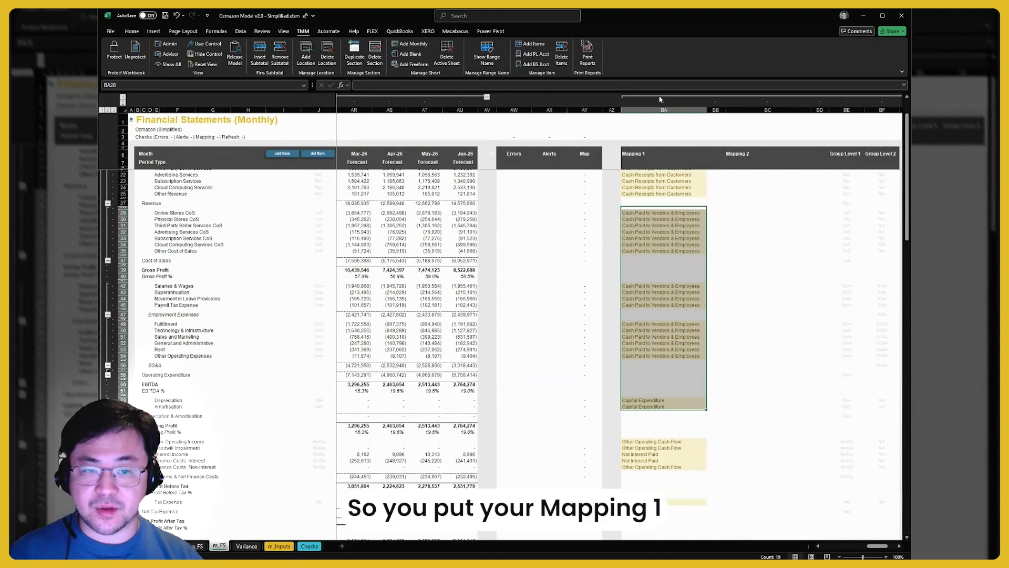
scroll(762, 416, down, 20)
click(760, 389)
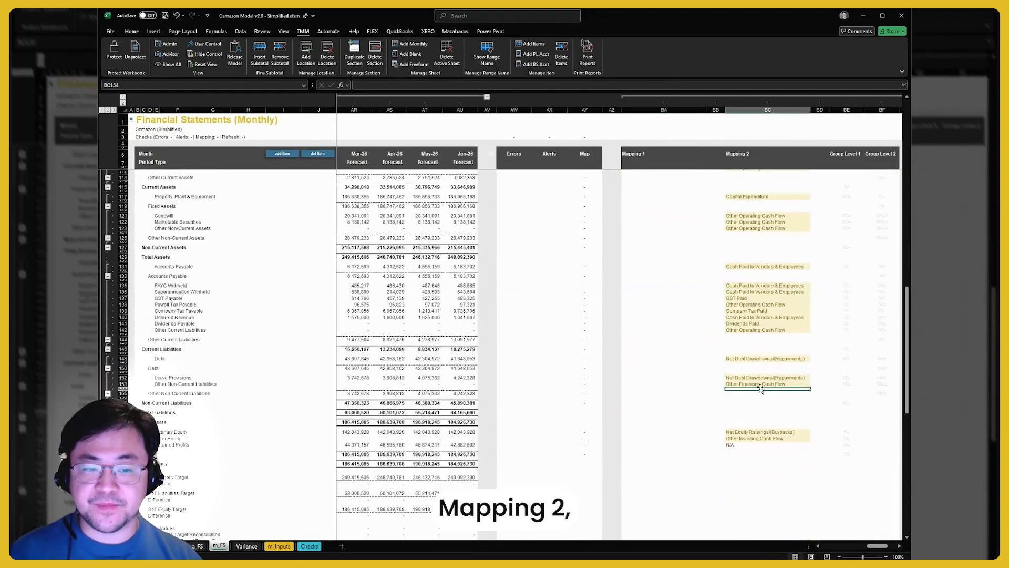
- Review the Cash Flow Statement by highlighting its line items and the matching CFS Headers, including Cash Receipts from Customers
scroll(748, 270, down, 20)
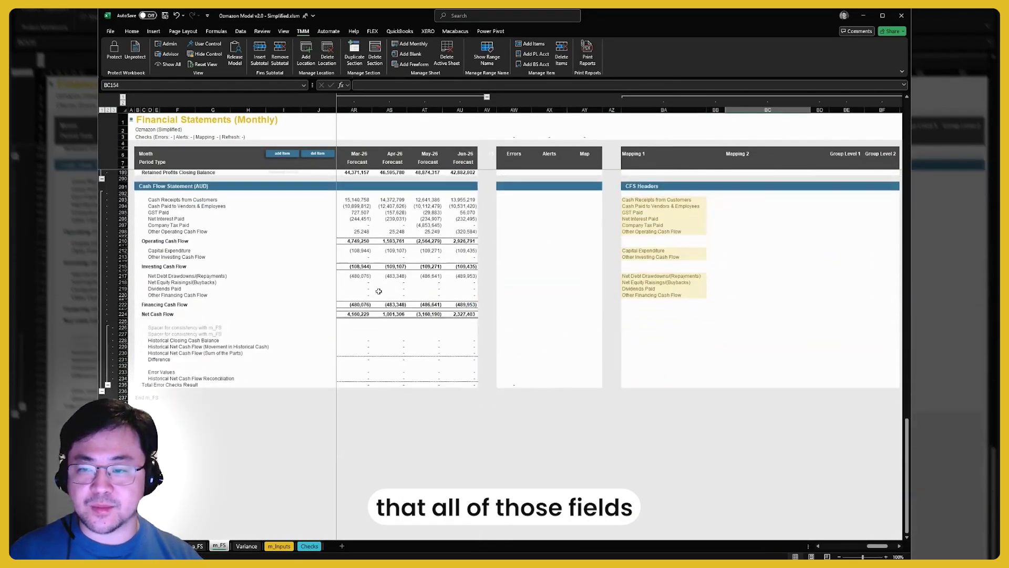
scroll(378, 290, up, 3)
drag(151, 256, 150, 367)
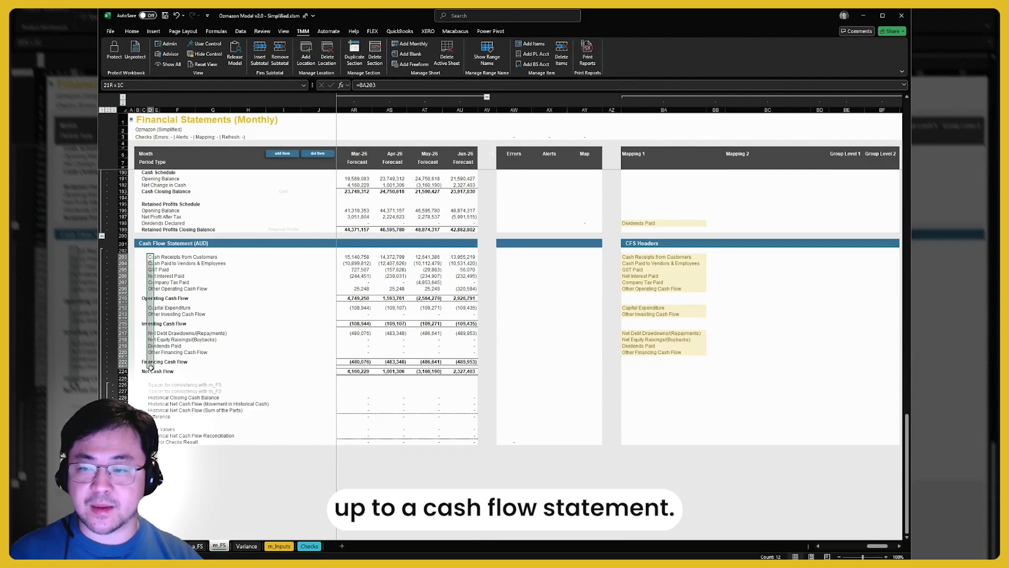
click(318, 298)
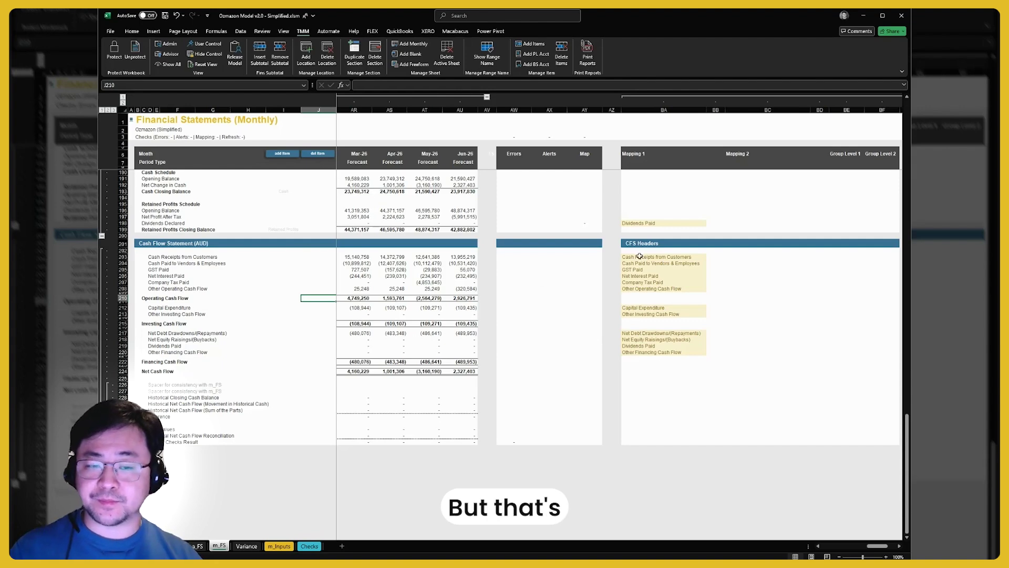
drag(642, 256, 638, 287)
click(354, 295)
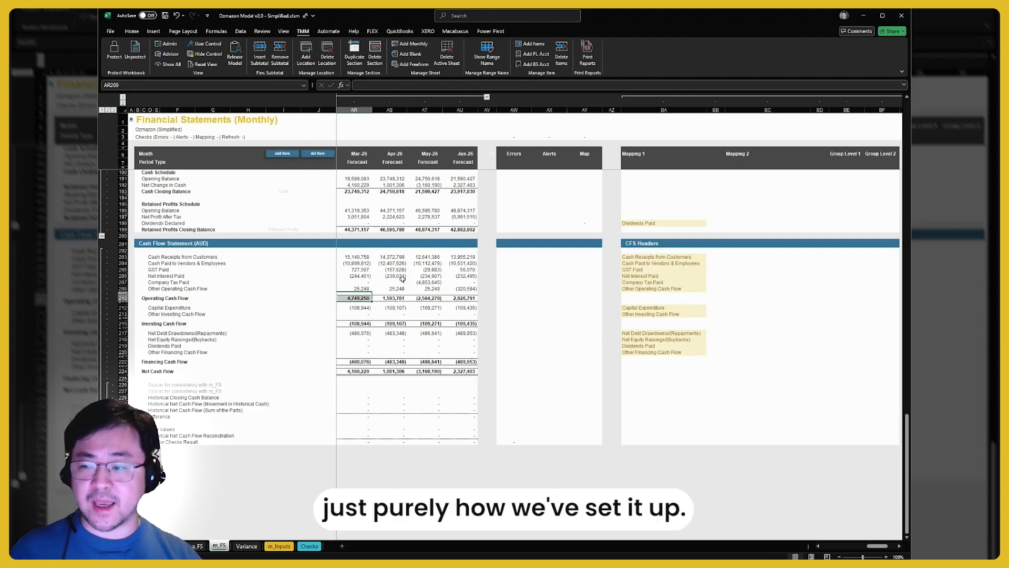
click(656, 255)
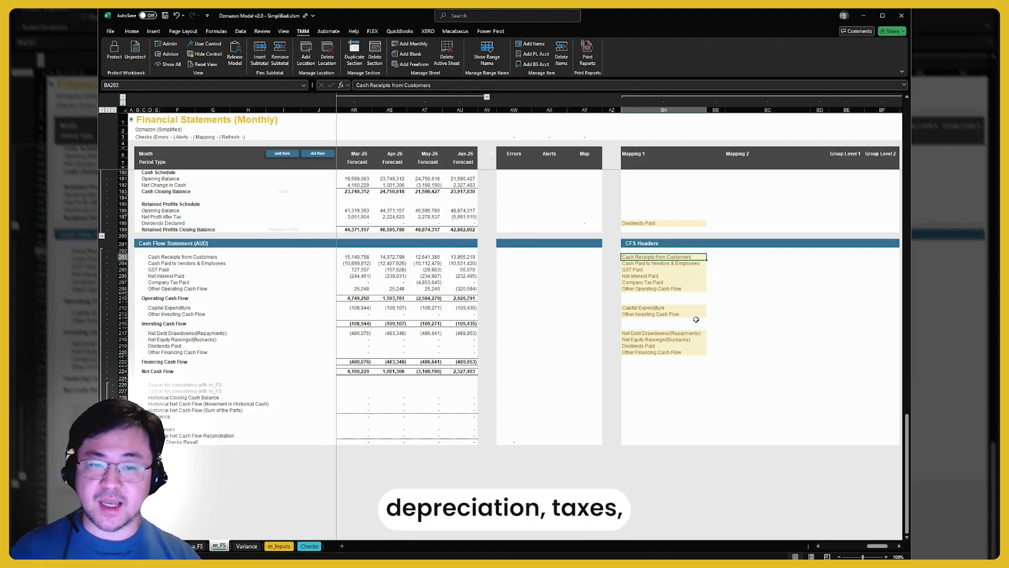
- Return to the Profit & Loss and examine the Mapping 1 cash flow allocations, highlighting those of the revenue accounts
scroll(697, 321, up, 12)
scroll(683, 305, up, 20)
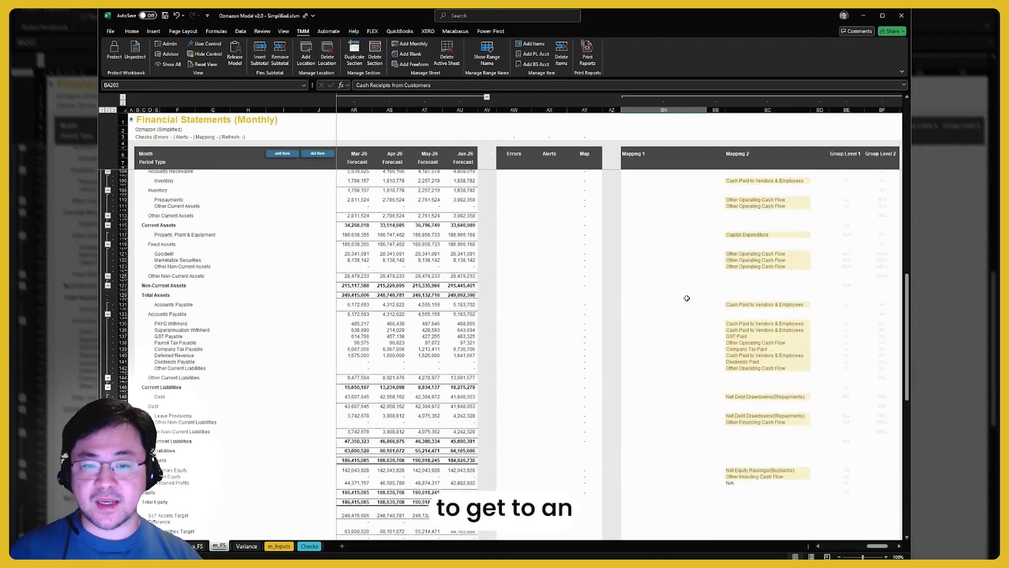
scroll(671, 290, up, 9)
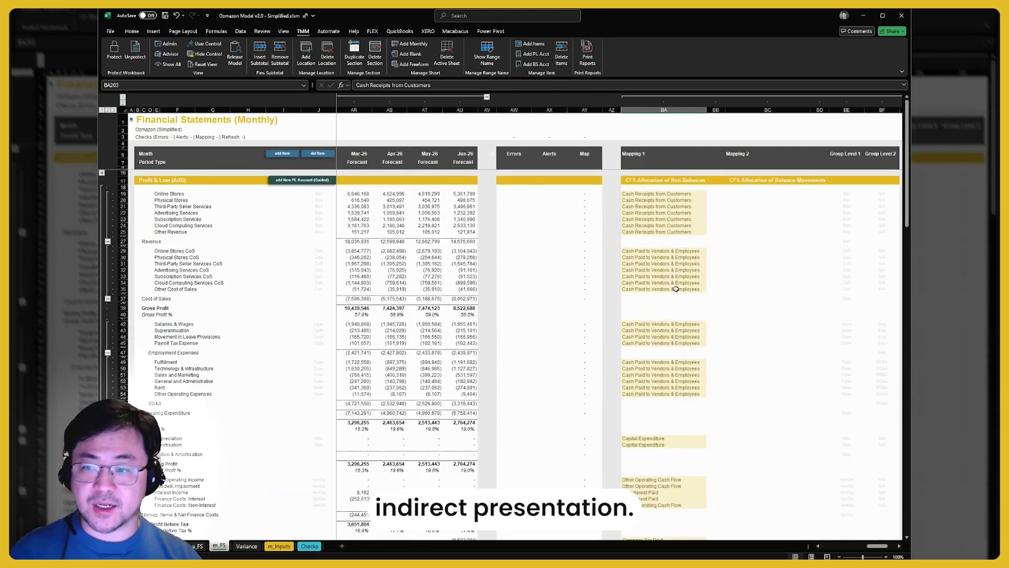
drag(669, 193, 686, 244)
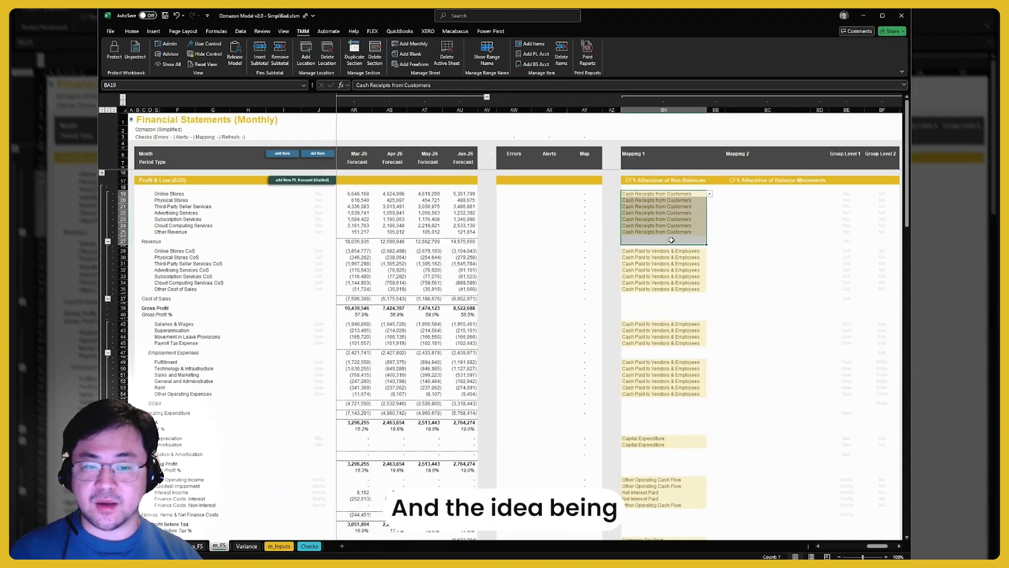
click(773, 224)
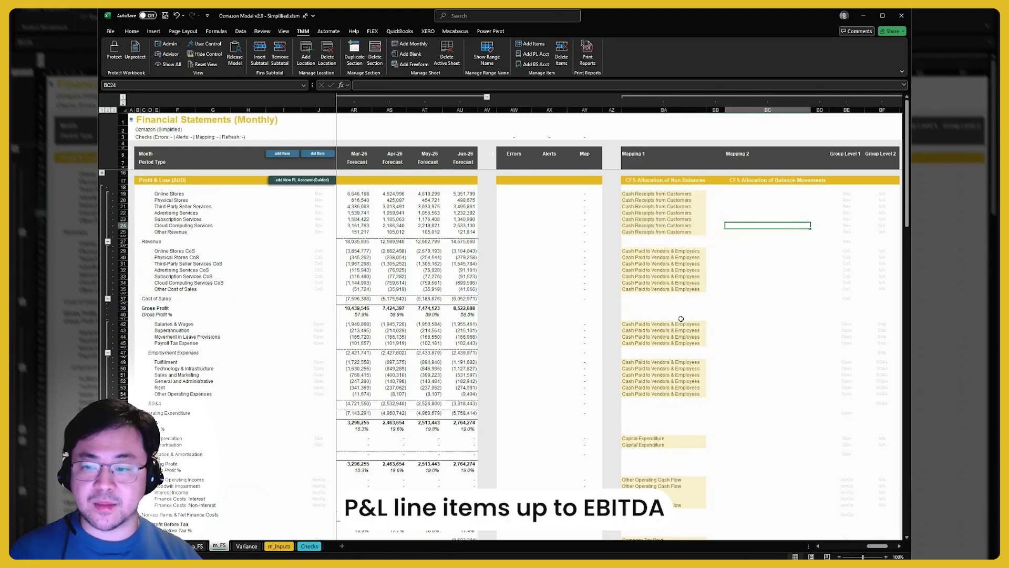
scroll(678, 357, down, 3)
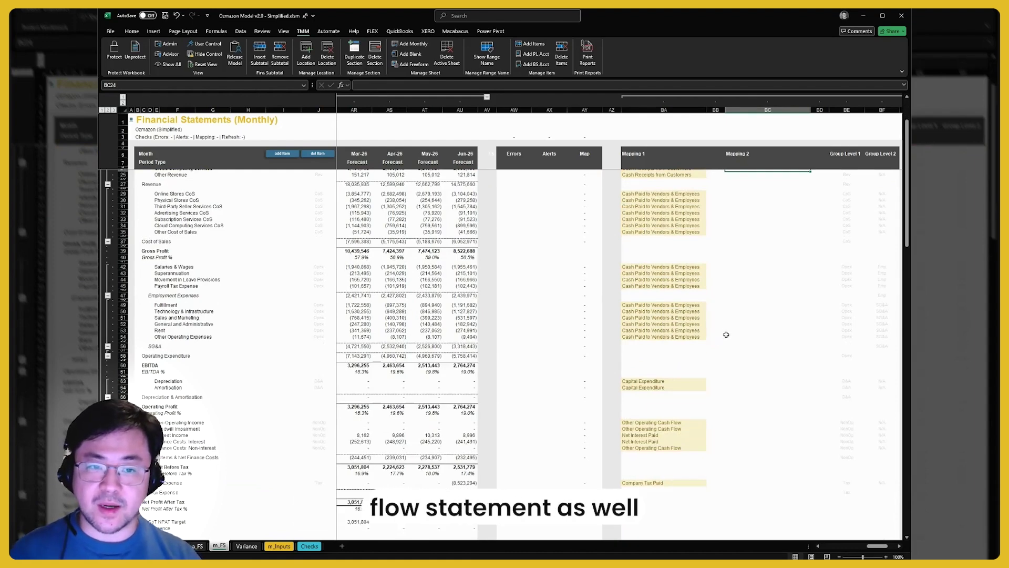
- Highlight the balance sheet's Mapping 2 allocations from Accounts Receivable down to Leave Provisions, and select the Prepayments allocation
scroll(726, 335, down, 10)
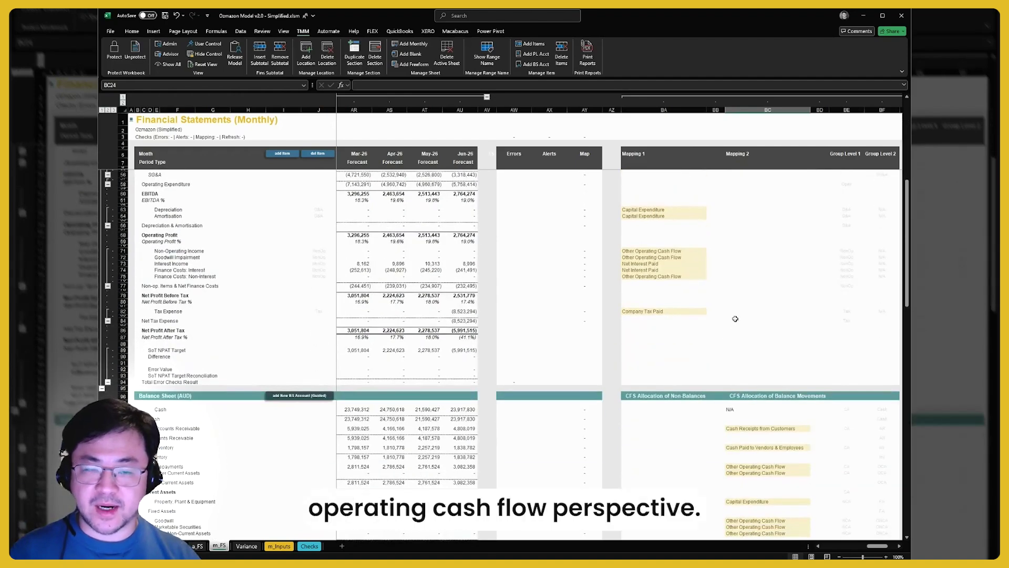
scroll(734, 319, down, 15)
drag(764, 180, 746, 430)
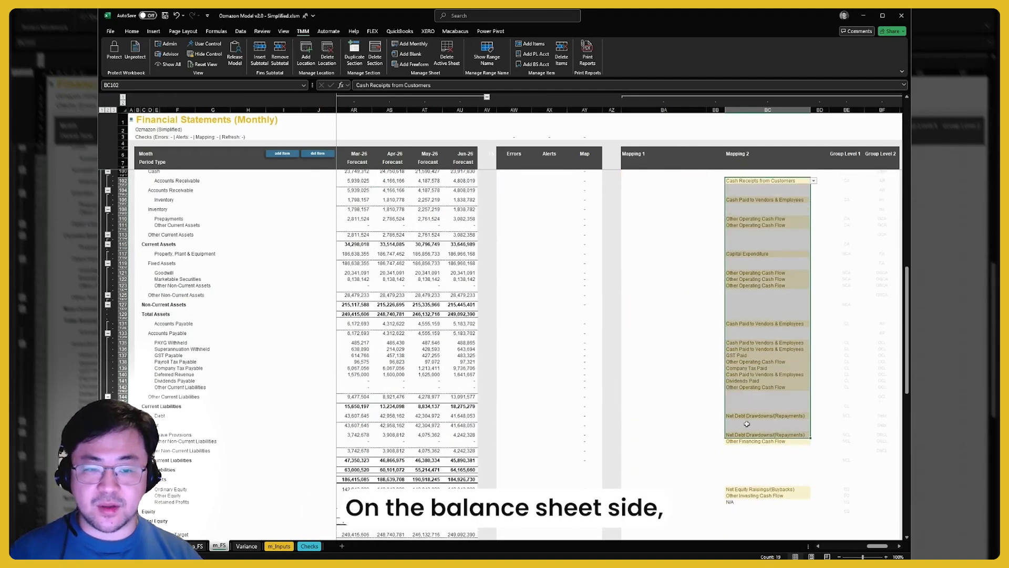
scroll(746, 424, up, 2)
click(795, 262)
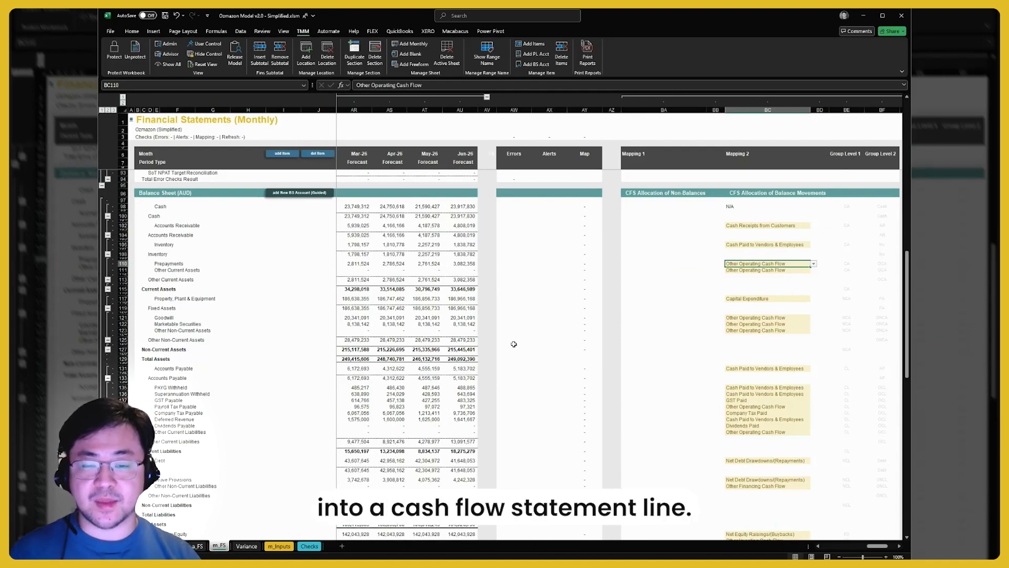
- Examine the balance sheet's monthly amounts across actual and forecast months, checking the Other Current Assets and Current Assets formulas
scroll(512, 343, left, 10)
click(660, 289)
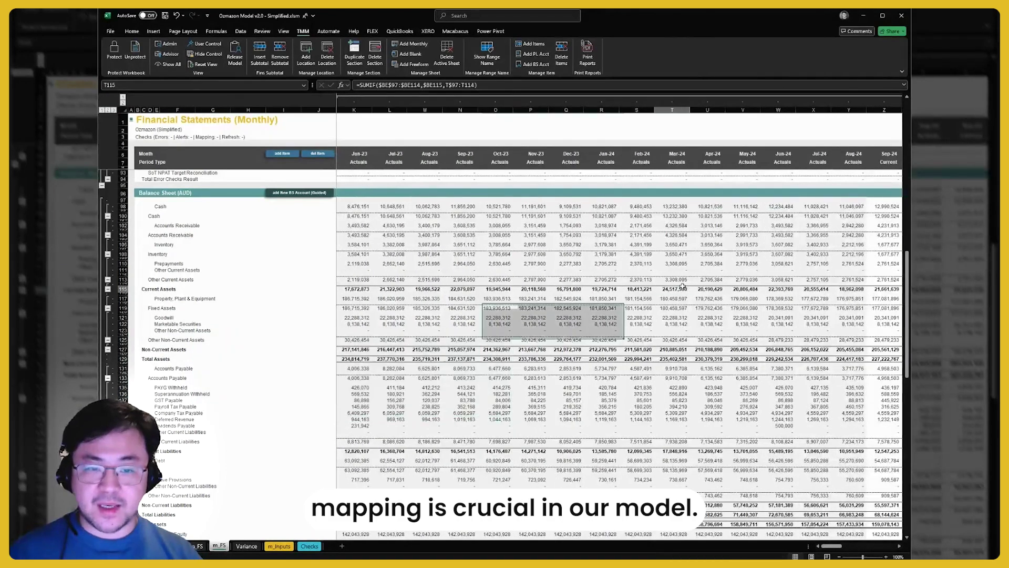
scroll(771, 290, right, 5)
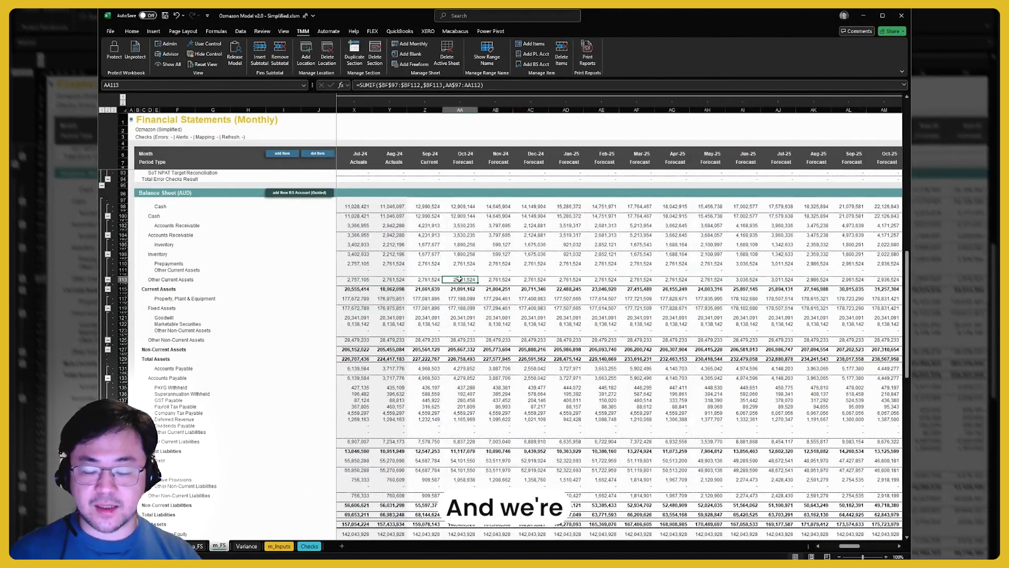
click(460, 280)
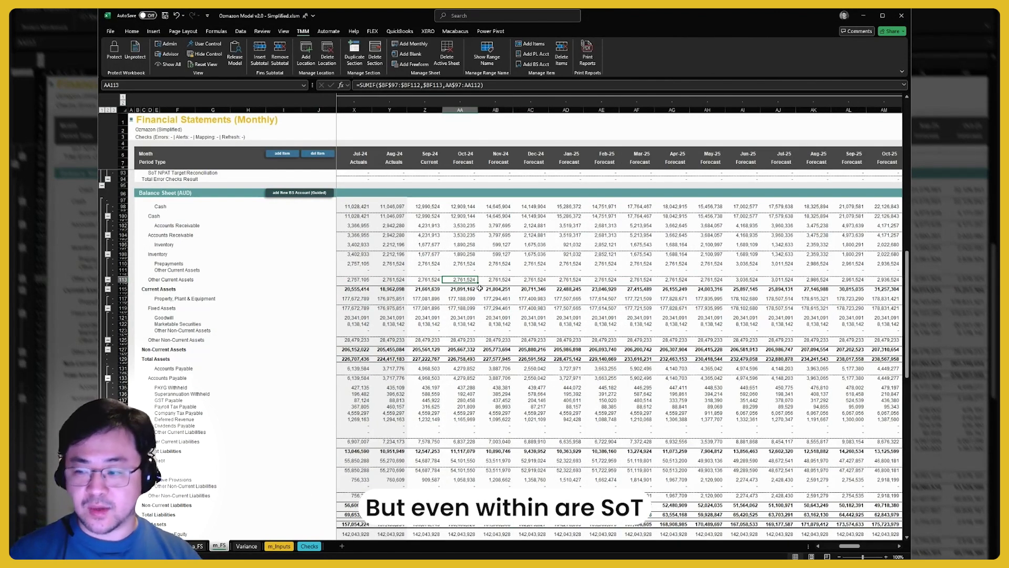
drag(663, 231, 709, 286)
click(604, 289)
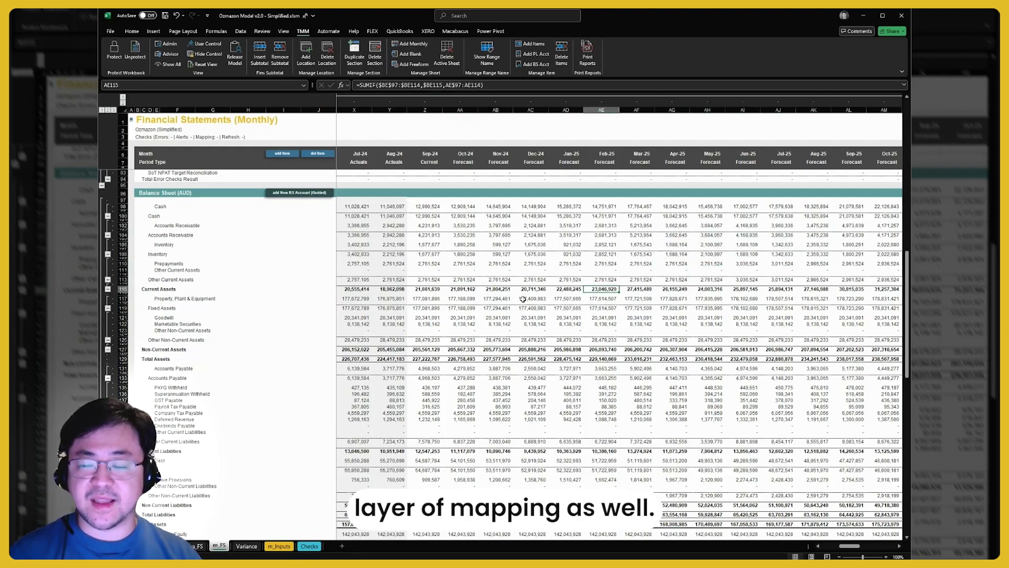
- Return to the Profit & Loss and review its monthly revenue and cost of sales amounts from the actual into the forecast months
scroll(535, 298, up, 20)
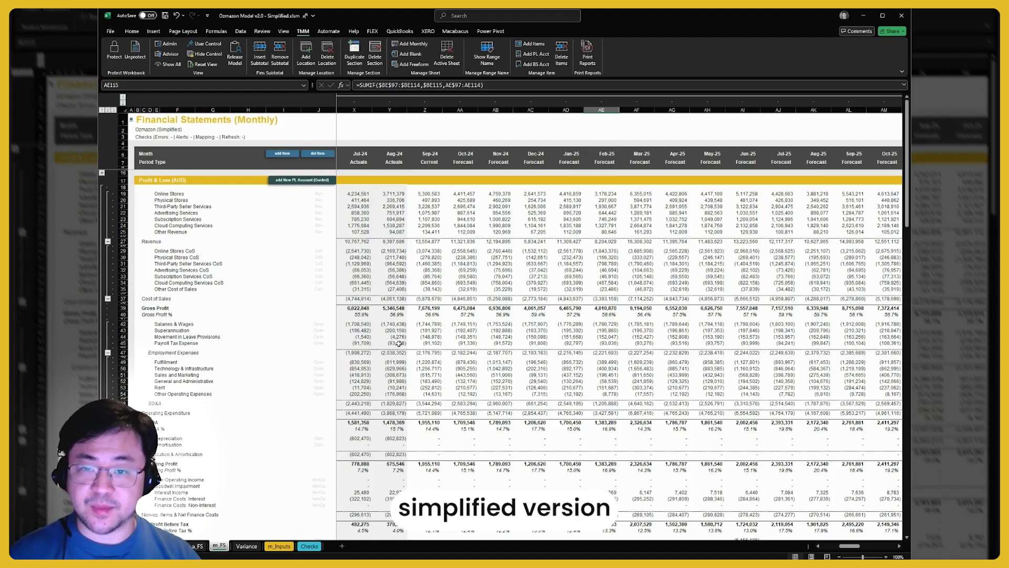
scroll(343, 325, left, 5)
click(389, 245)
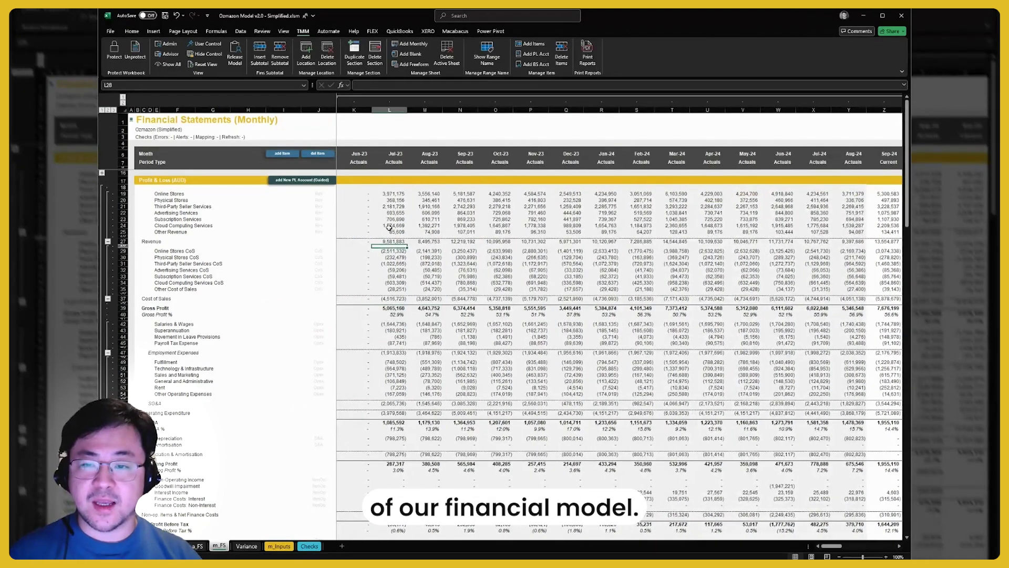
drag(626, 206, 872, 234)
scroll(619, 315, right, 3)
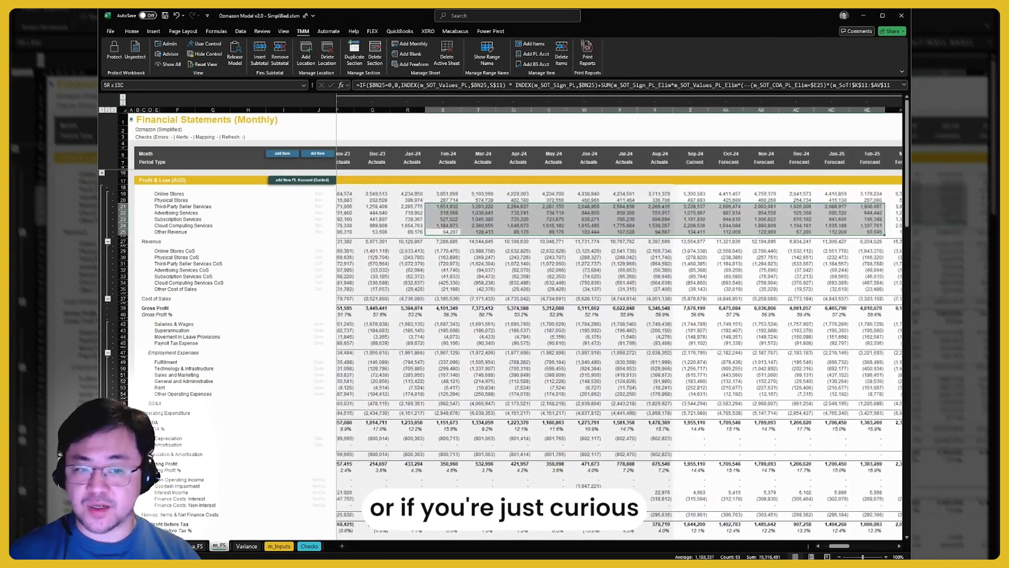
click(636, 263)
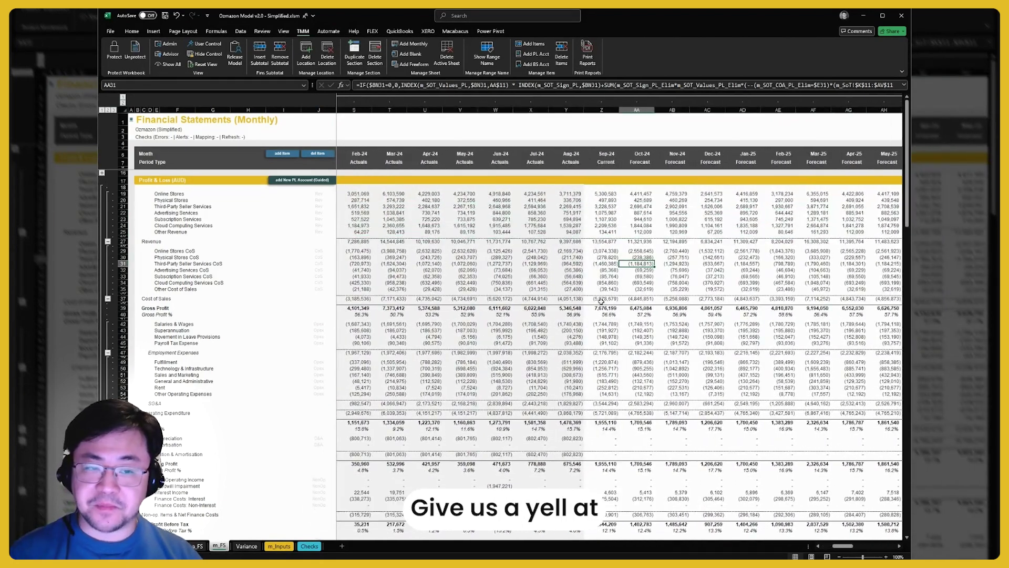